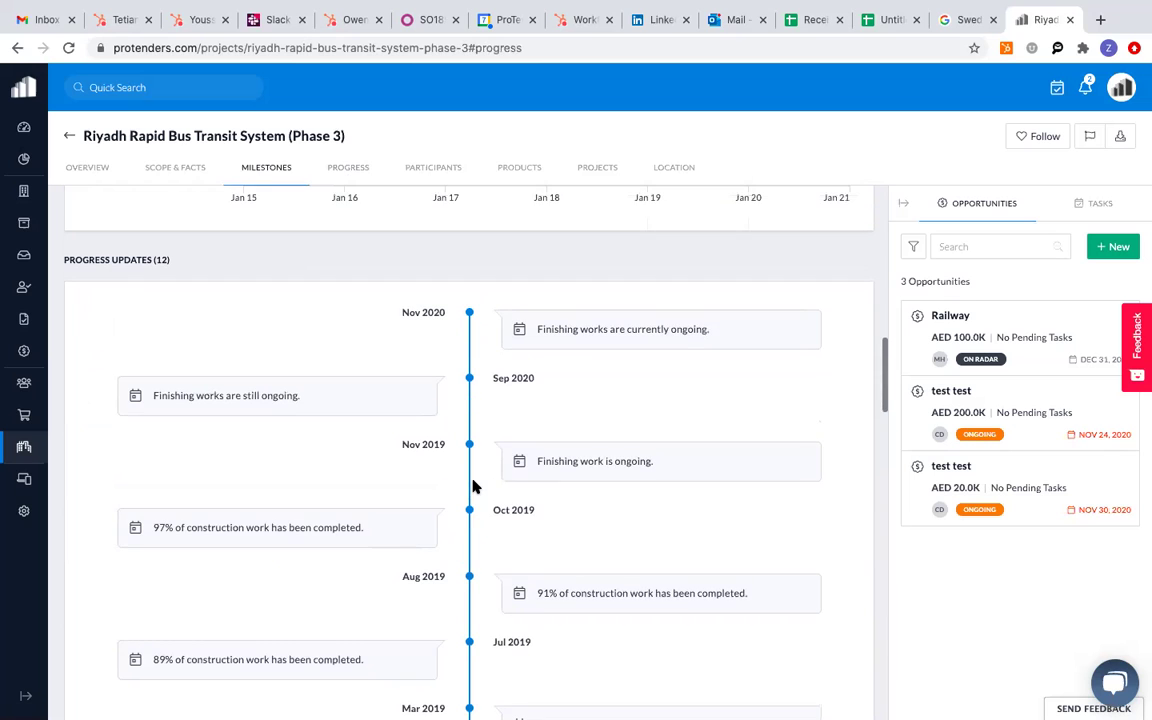
# Review the project's progress updates timeline down to its earliest entry.
pyautogui.scroll(-8, 474, 486)
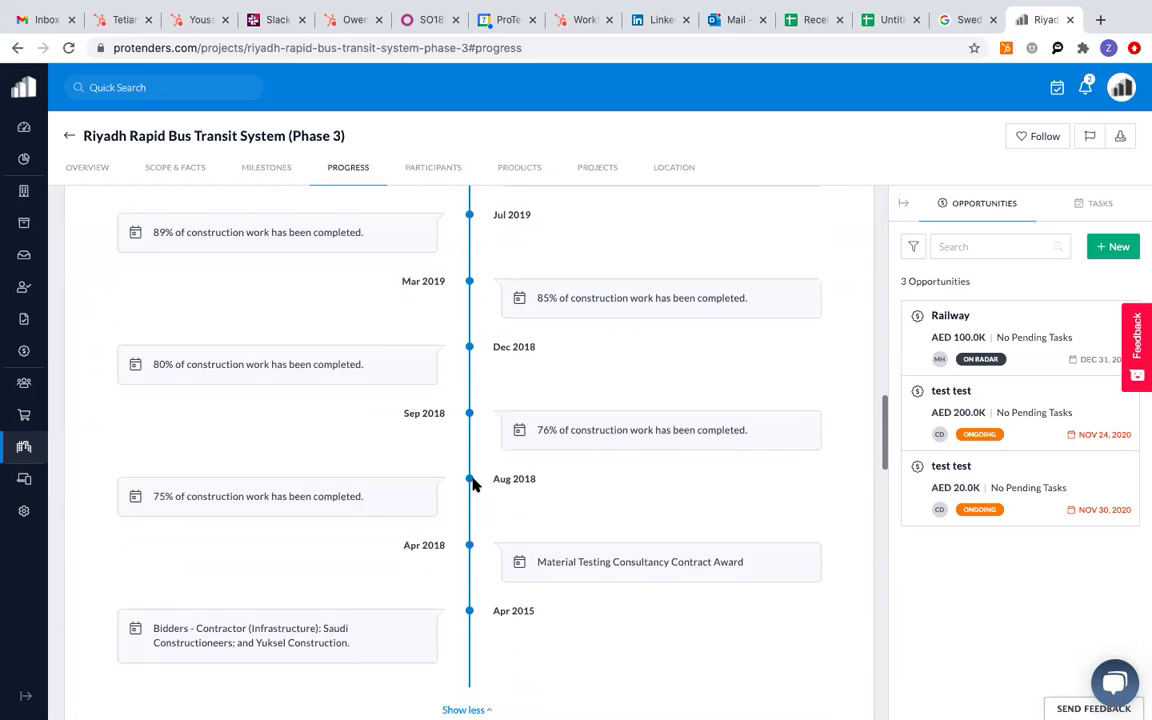
pyautogui.scroll(8, 476, 486)
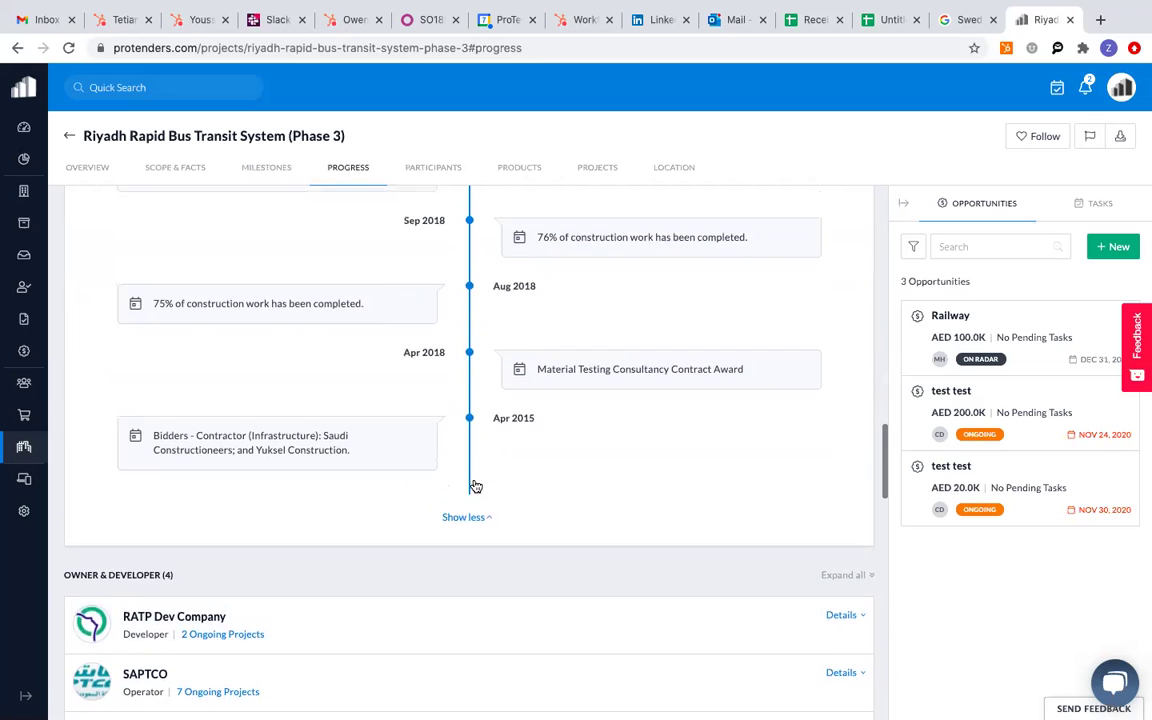
pyautogui.click(350, 170)
# Examine the project's participants, covering the owner and developer, consultant and contractor lists.
pyautogui.click(416, 167)
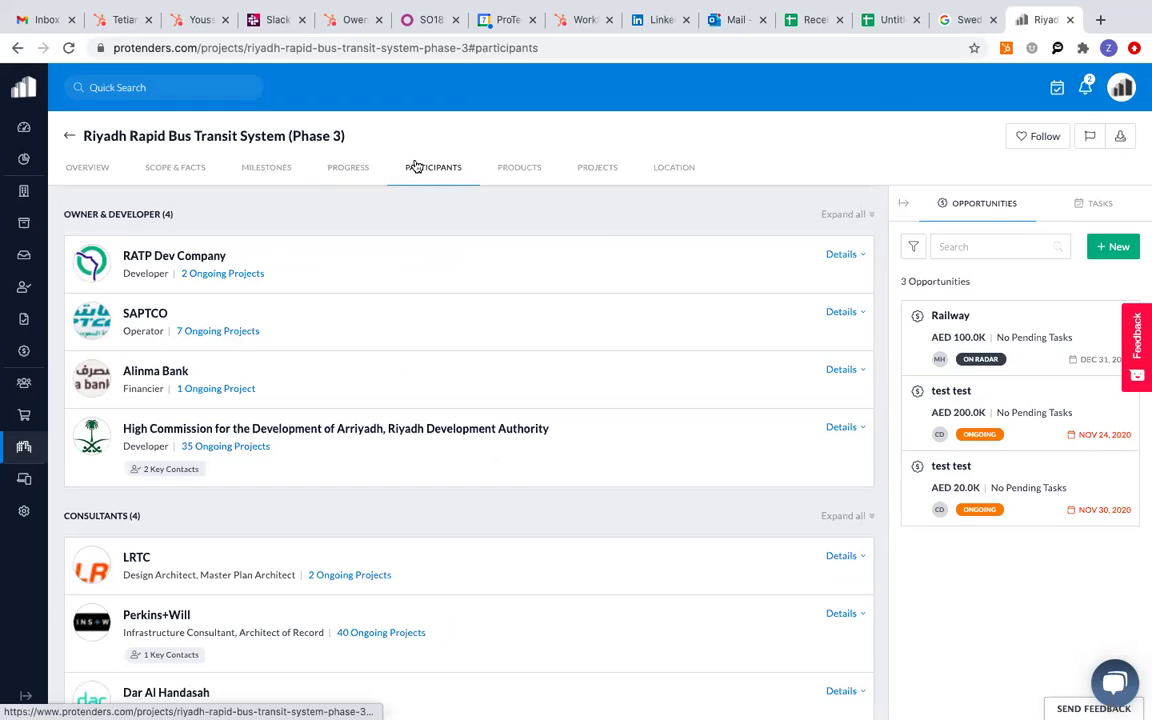
pyautogui.moveTo(80, 213); pyautogui.dragTo(153, 213)
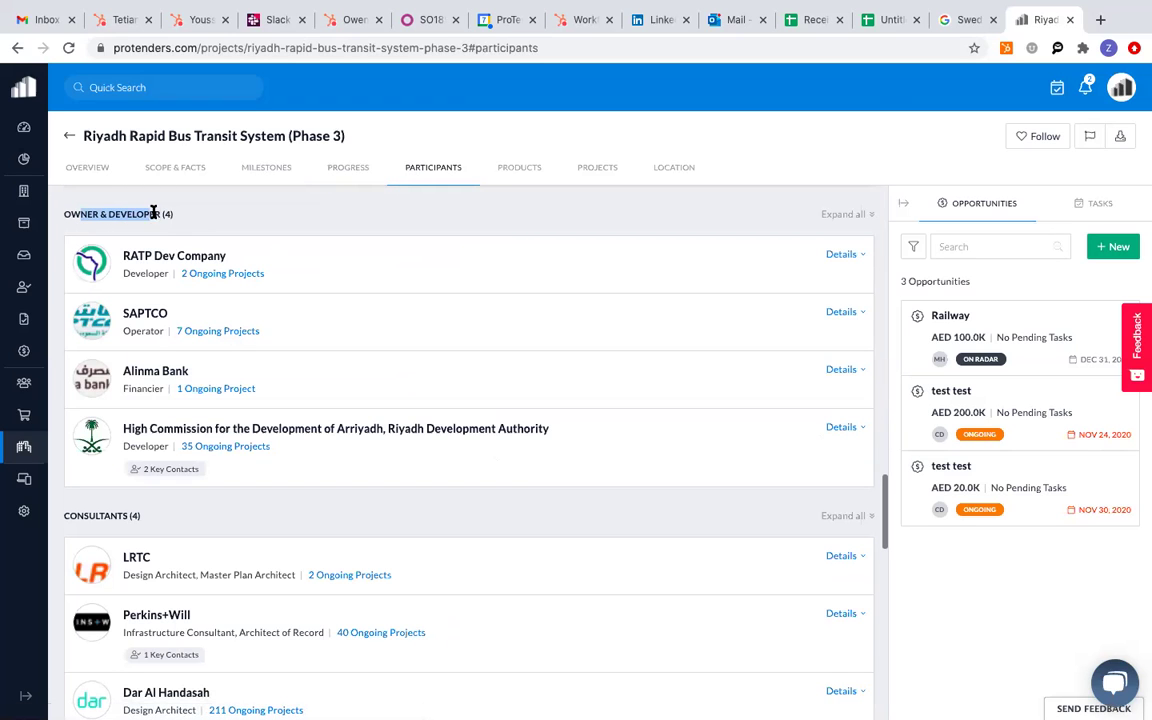
pyautogui.scroll(-1, 140, 280)
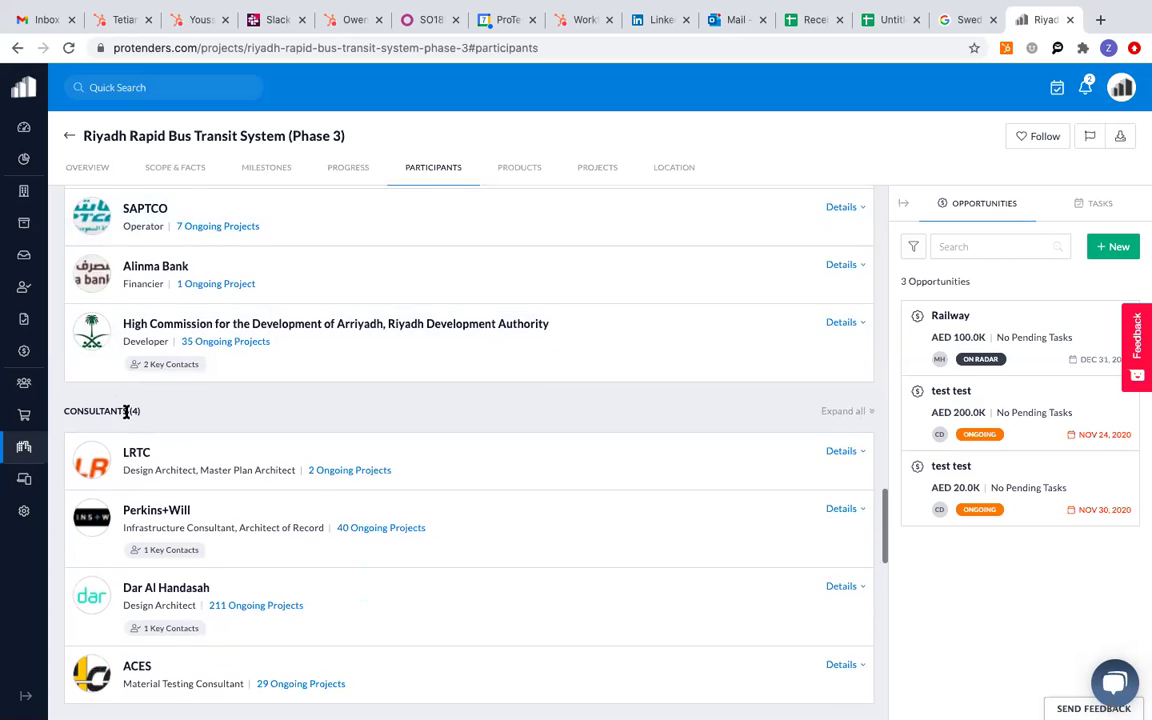
pyautogui.scroll(-1, 126, 410)
pyautogui.scroll(2, 126, 414)
pyautogui.scroll(1, 126, 416)
pyautogui.scroll(-2, 126, 416)
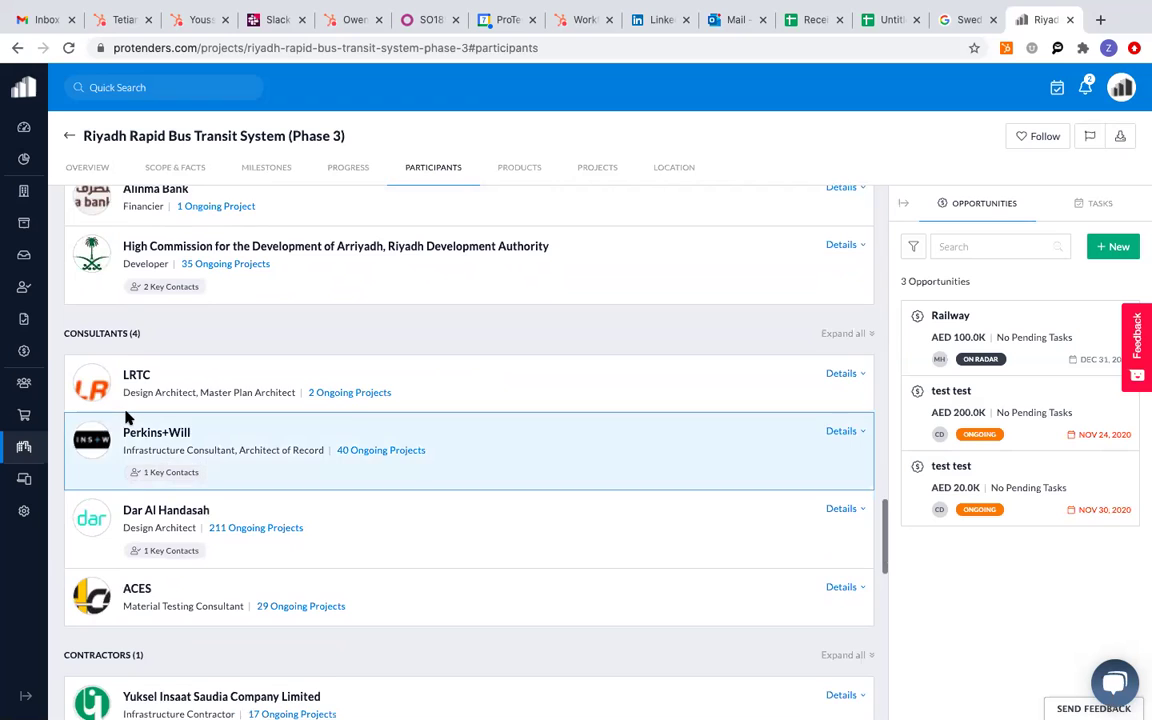
pyautogui.scroll(-2, 126, 416)
pyautogui.scroll(1, 126, 416)
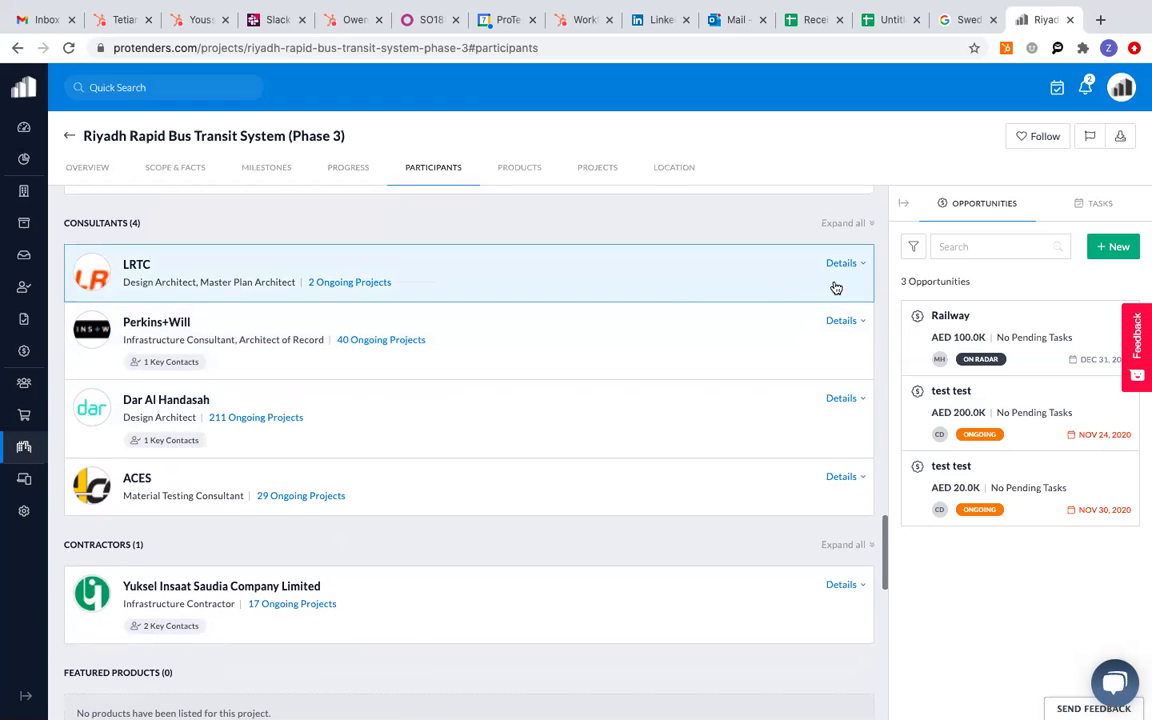
# Expand the details of the consultant Perkins+Will and read its company information and key contacts.
pyautogui.click(843, 321)
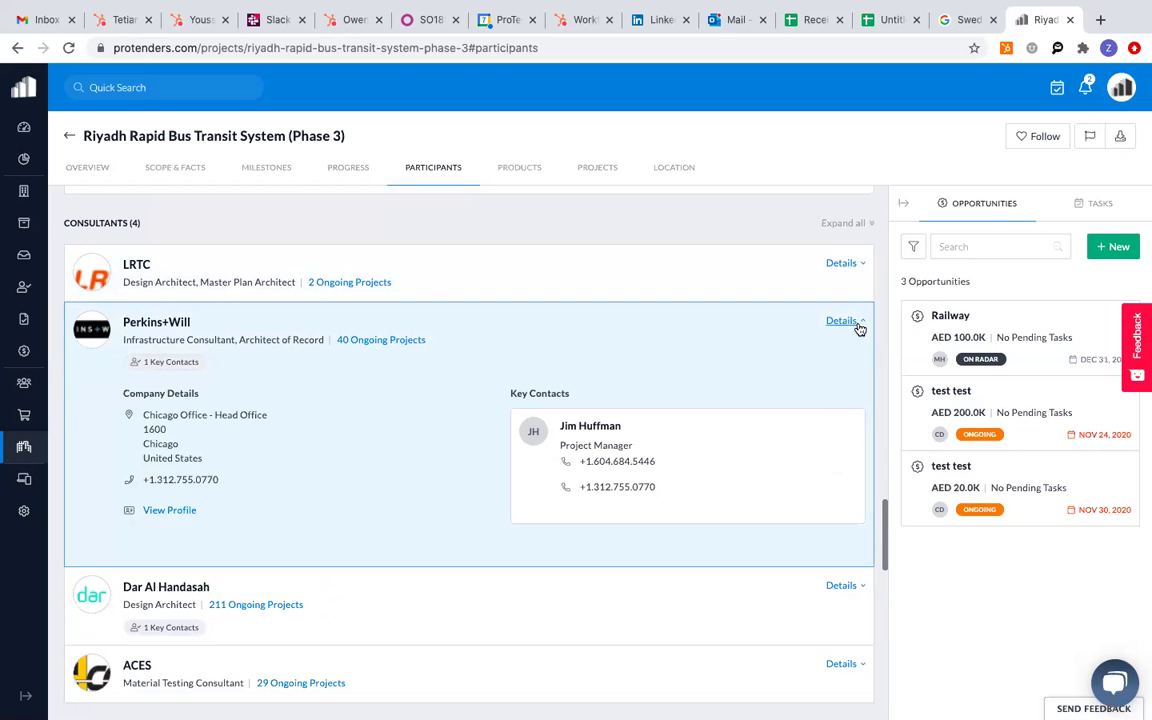
pyautogui.scroll(-1, 860, 328)
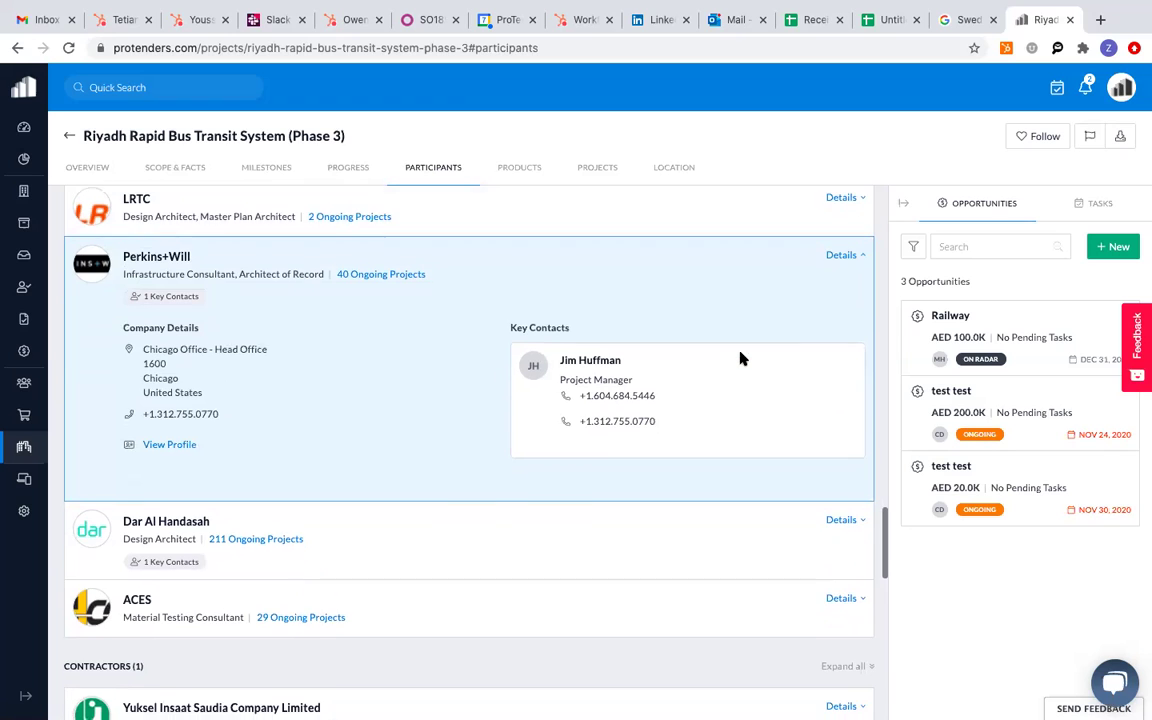
pyautogui.scroll(-1, 741, 358)
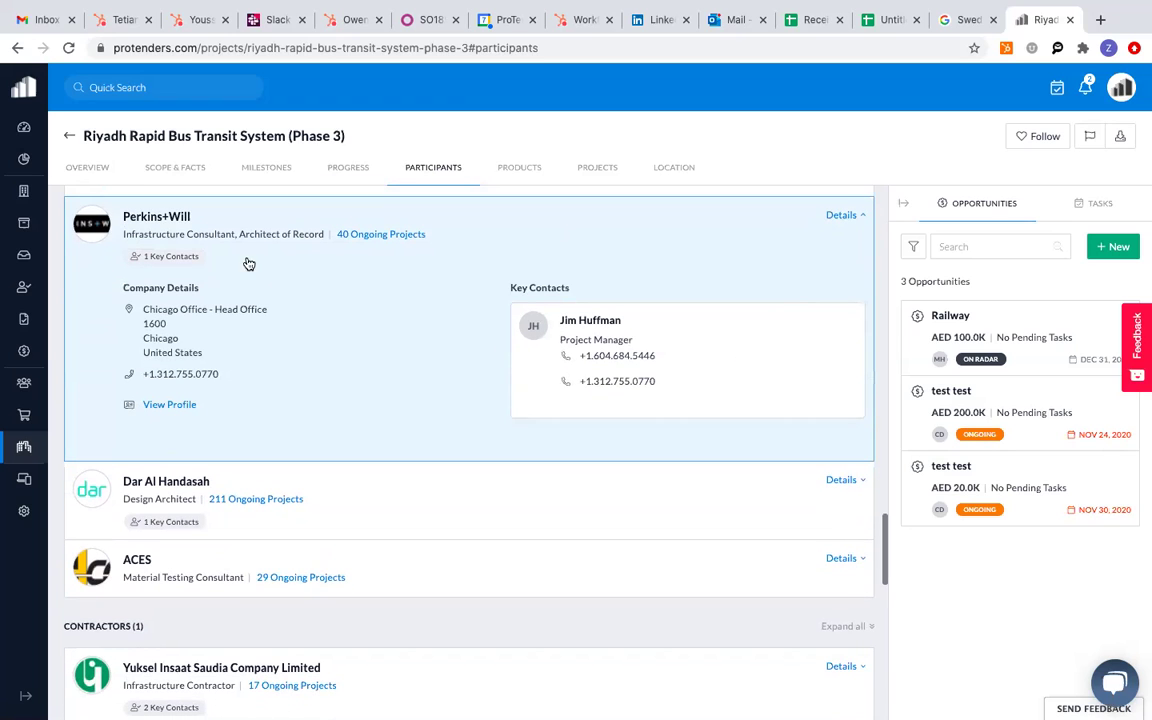
# Expand the details of the contractor Yuksel Insaat Saudia Company Limited to view its contacts, scope of work and budget.
pyautogui.scroll(-5, 218, 374)
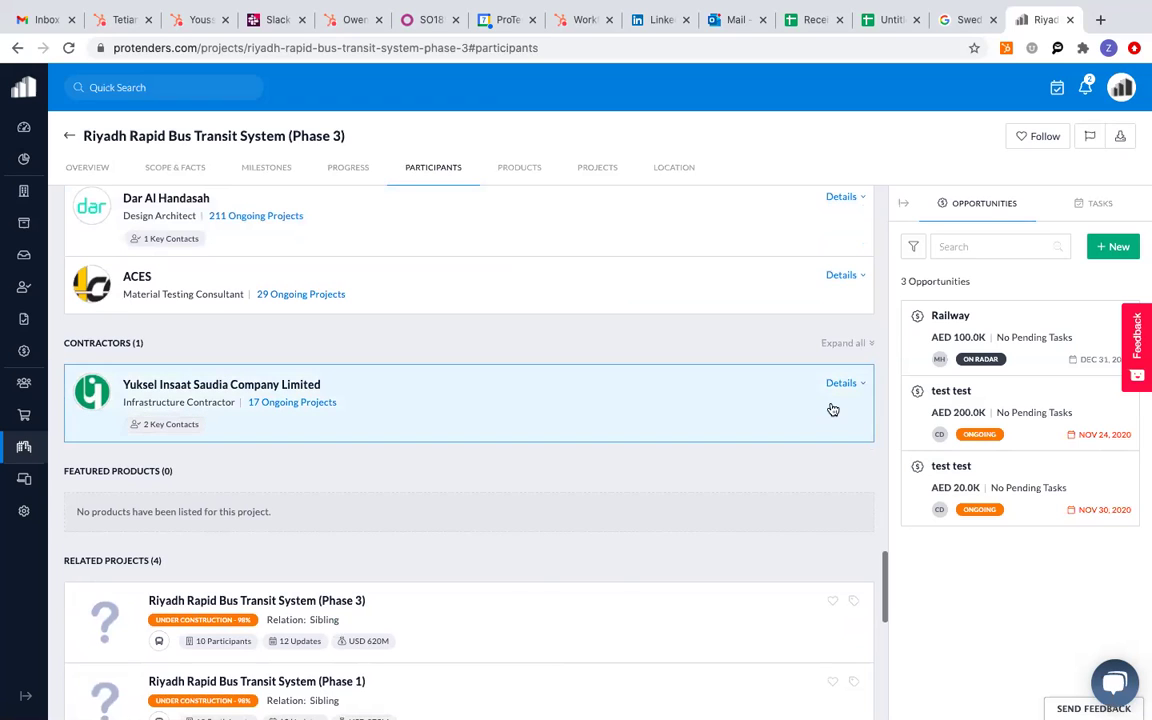
pyautogui.click(831, 390)
pyautogui.scroll(-2, 753, 501)
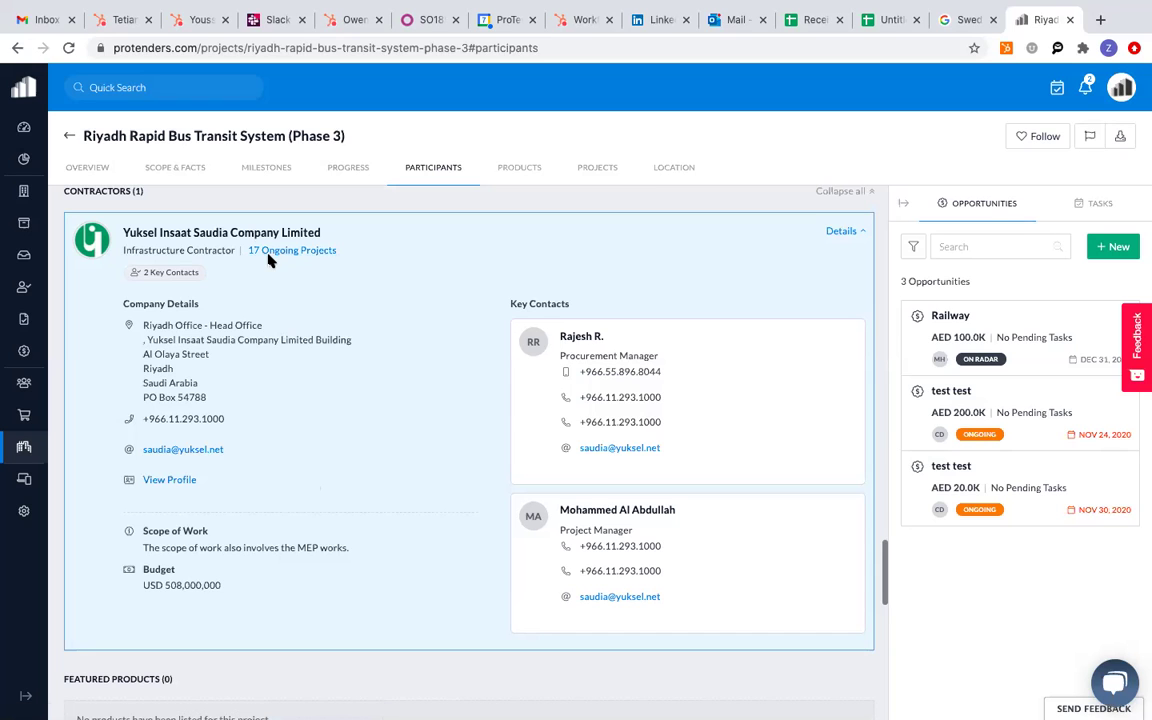
# Look over the project's featured products and related projects sections.
pyautogui.scroll(-3, 345, 535)
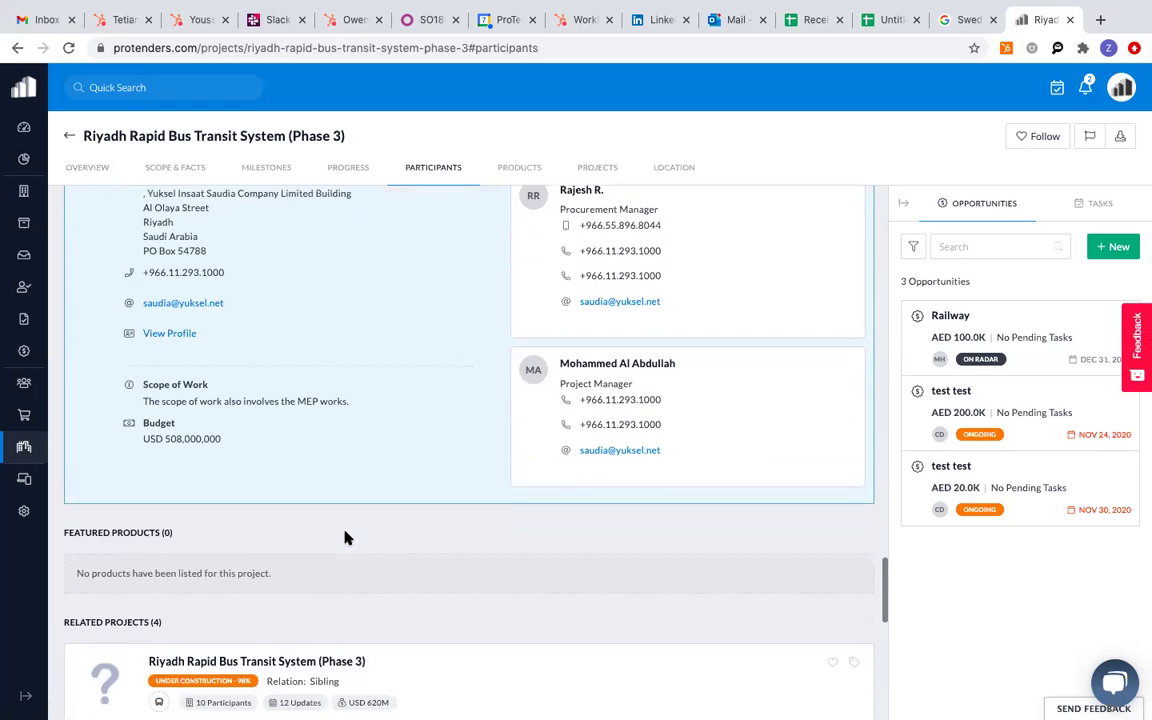
pyautogui.scroll(-6, 345, 538)
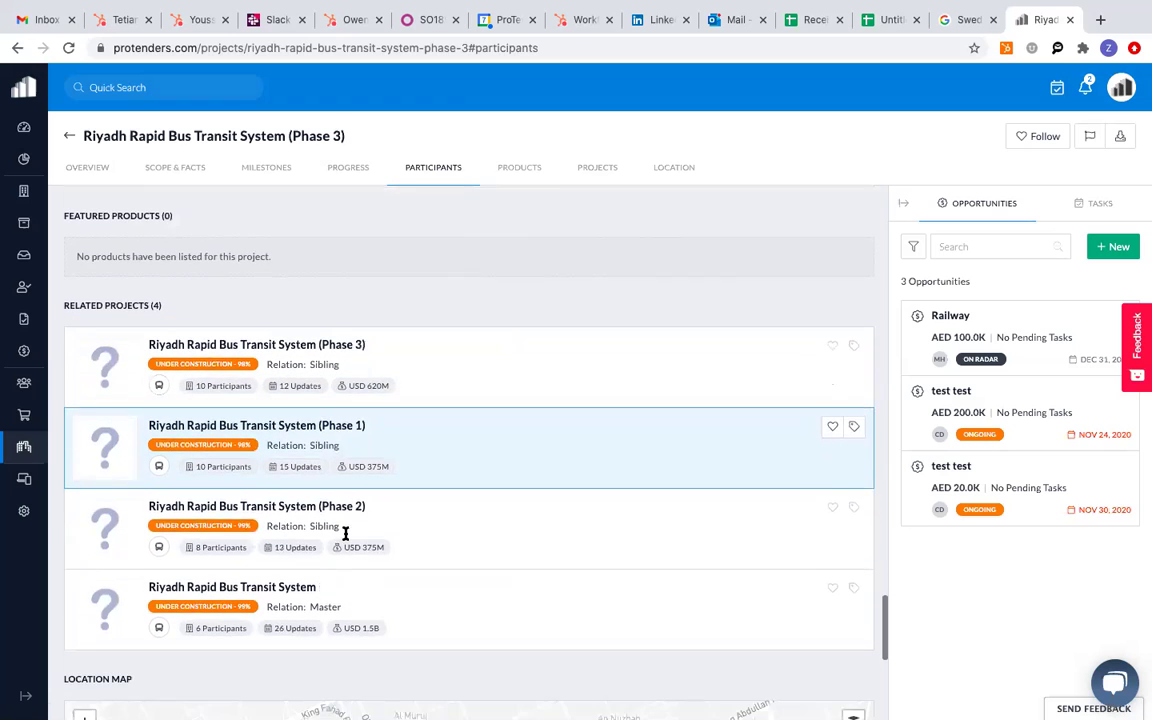
pyautogui.scroll(-1, 345, 535)
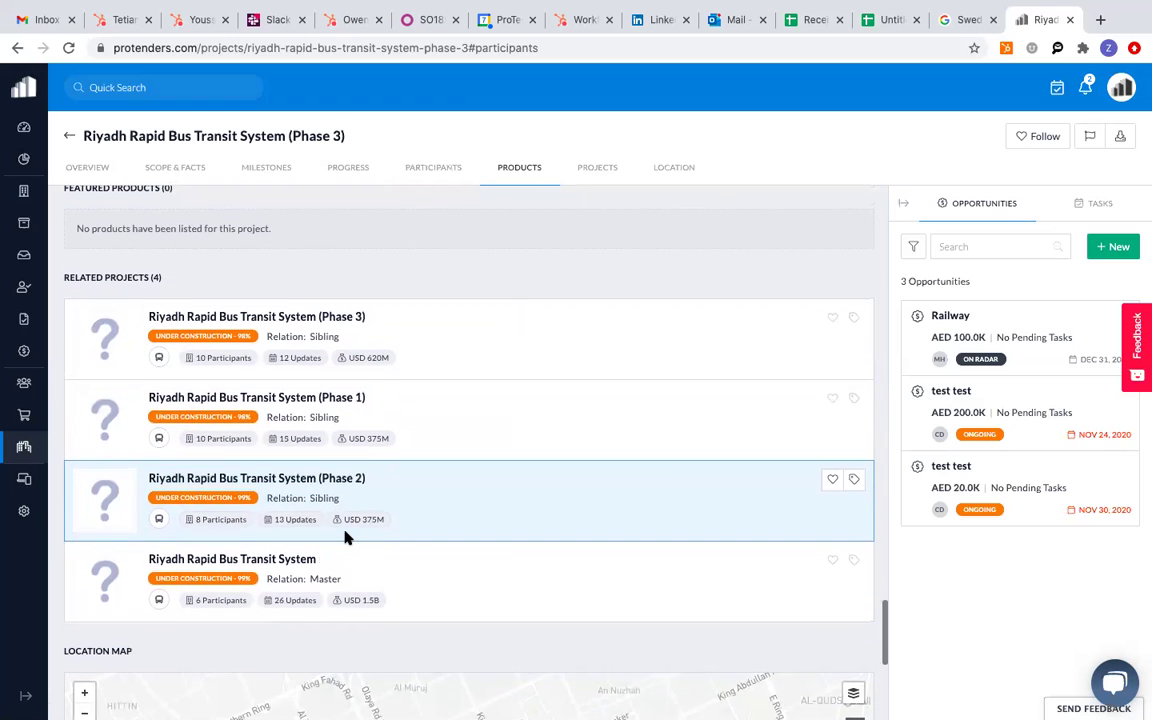
pyautogui.scroll(1, 345, 537)
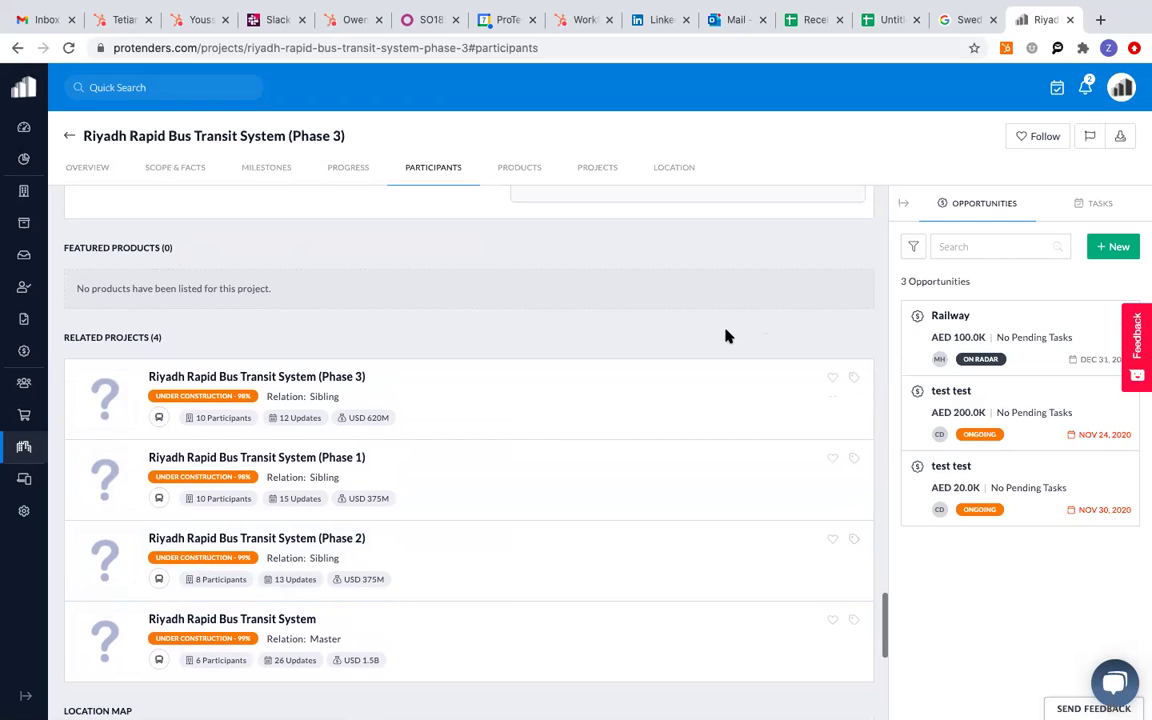
pyautogui.scroll(-3, 726, 335)
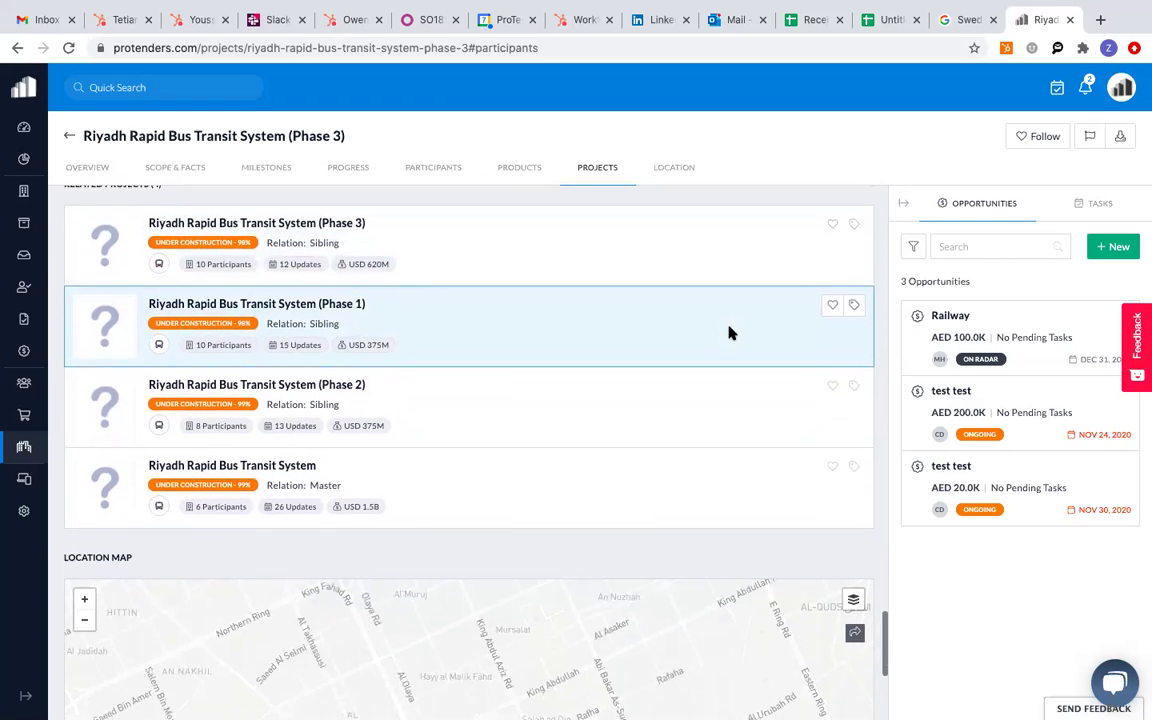
pyautogui.scroll(5, 729, 333)
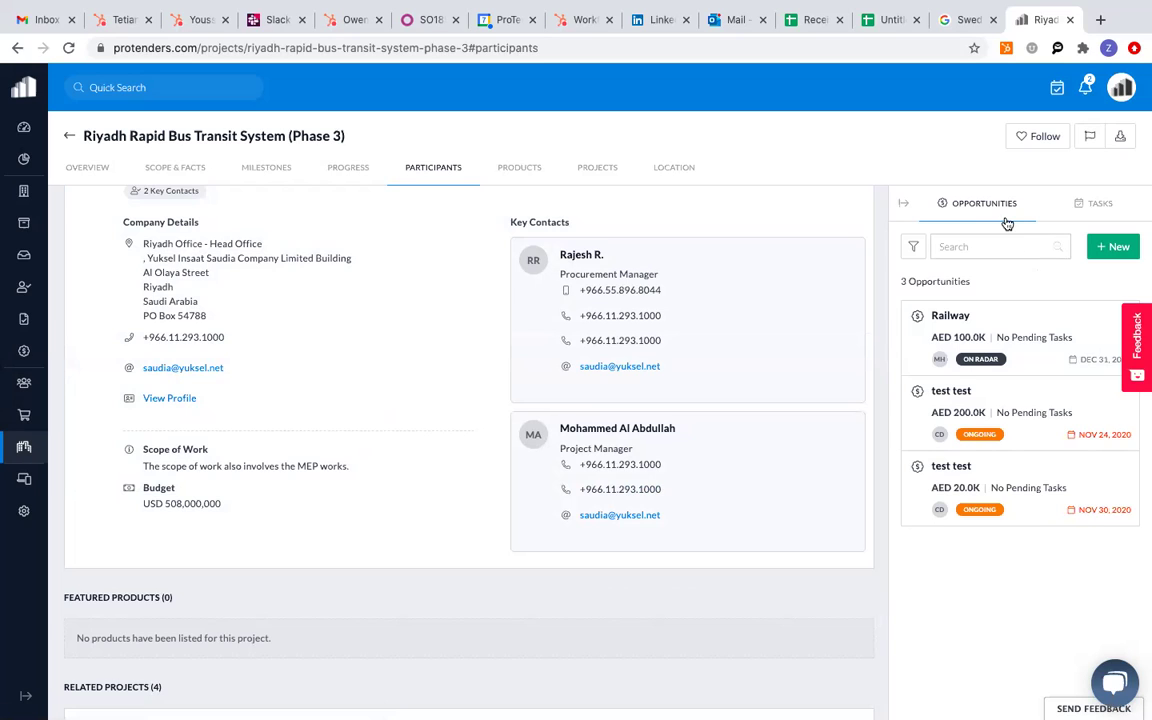
# Start a new opportunity for this project and title it "Opportunity 1".
pyautogui.click(1108, 251)
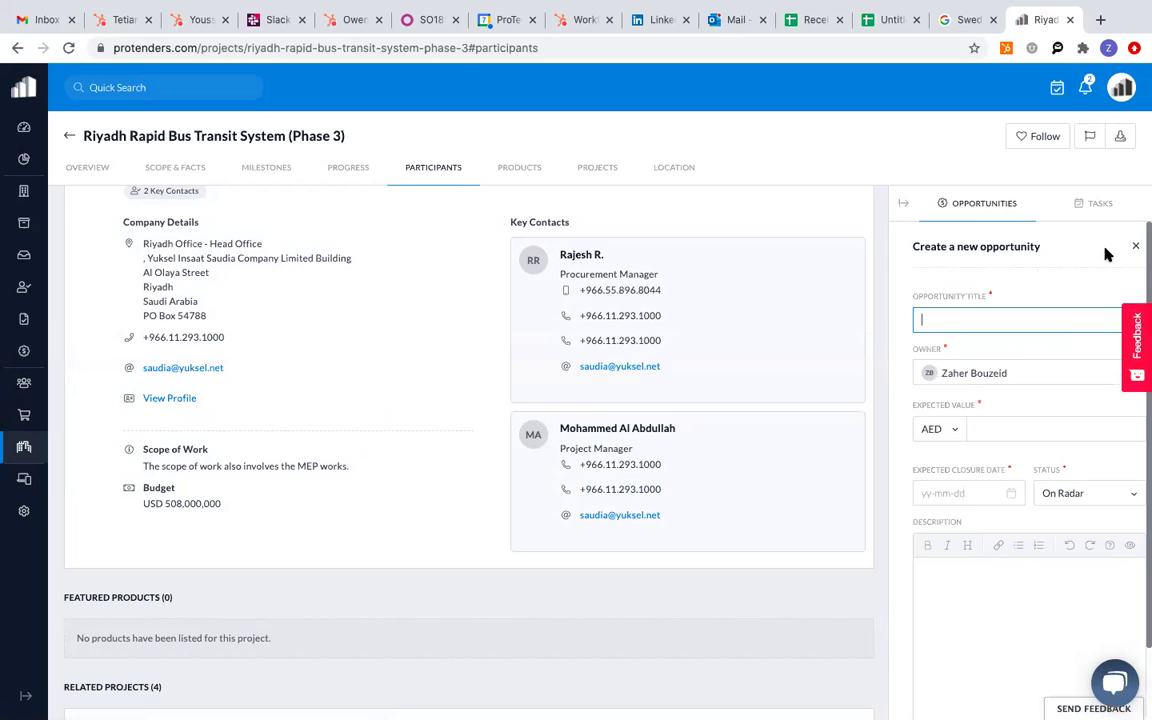
pyautogui.click(1005, 320)
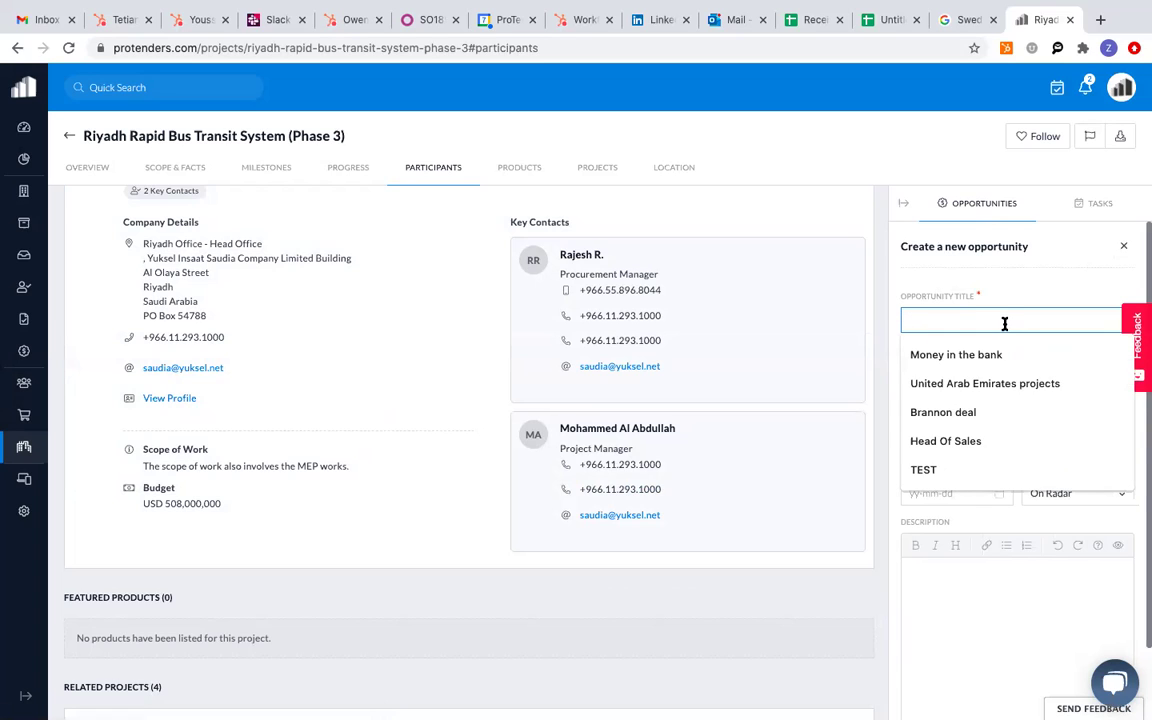
pyautogui.write('s')
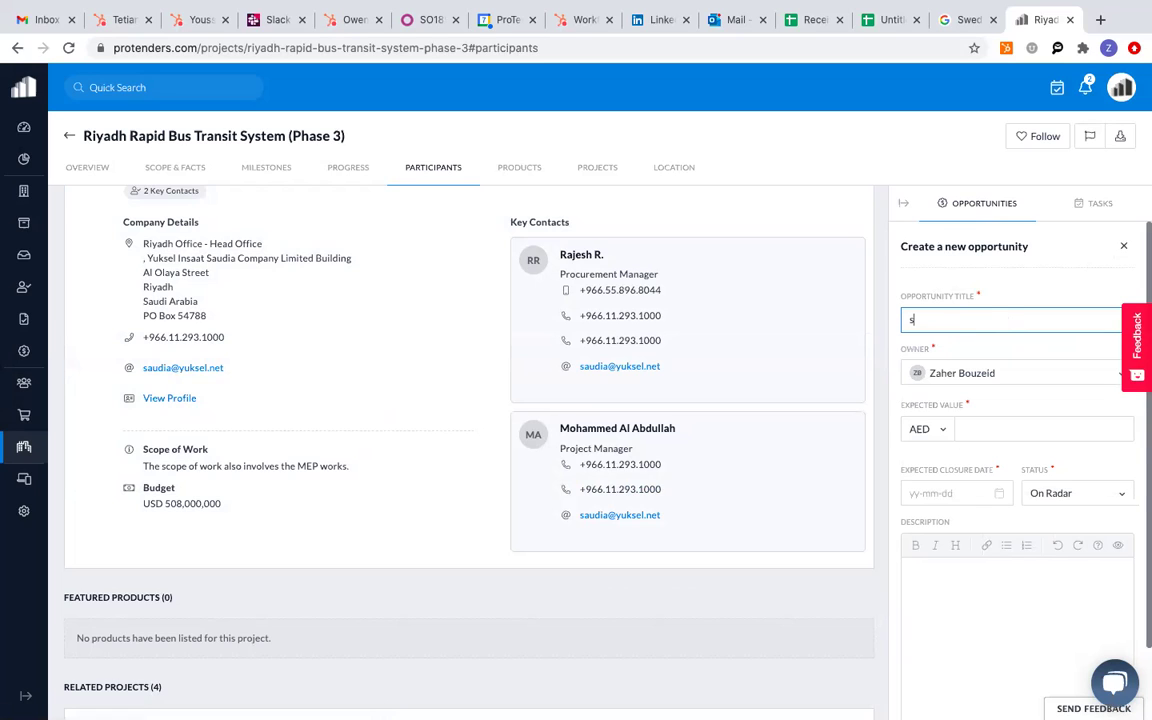
pyautogui.press('BackSpace')
pyautogui.write('Opportunity 1')
# Assign the opportunity to another team member as owner and set its expected value to AED 500000.
pyautogui.click(998, 372)
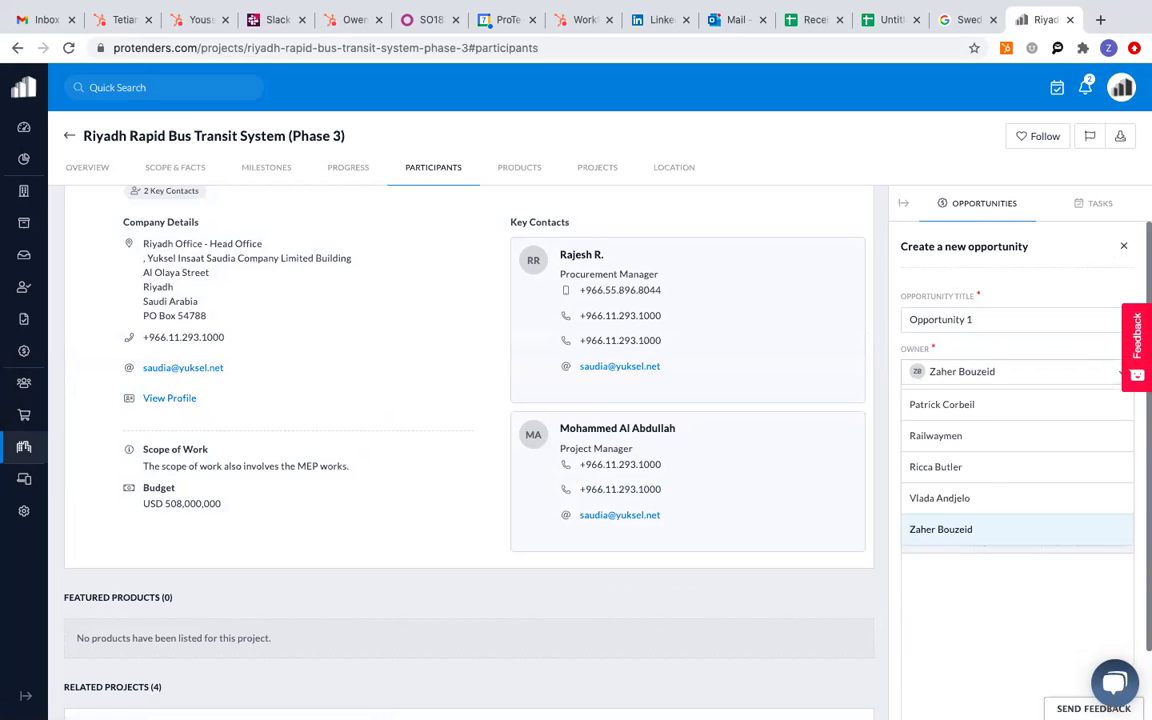
pyautogui.click(958, 498)
pyautogui.click(975, 432)
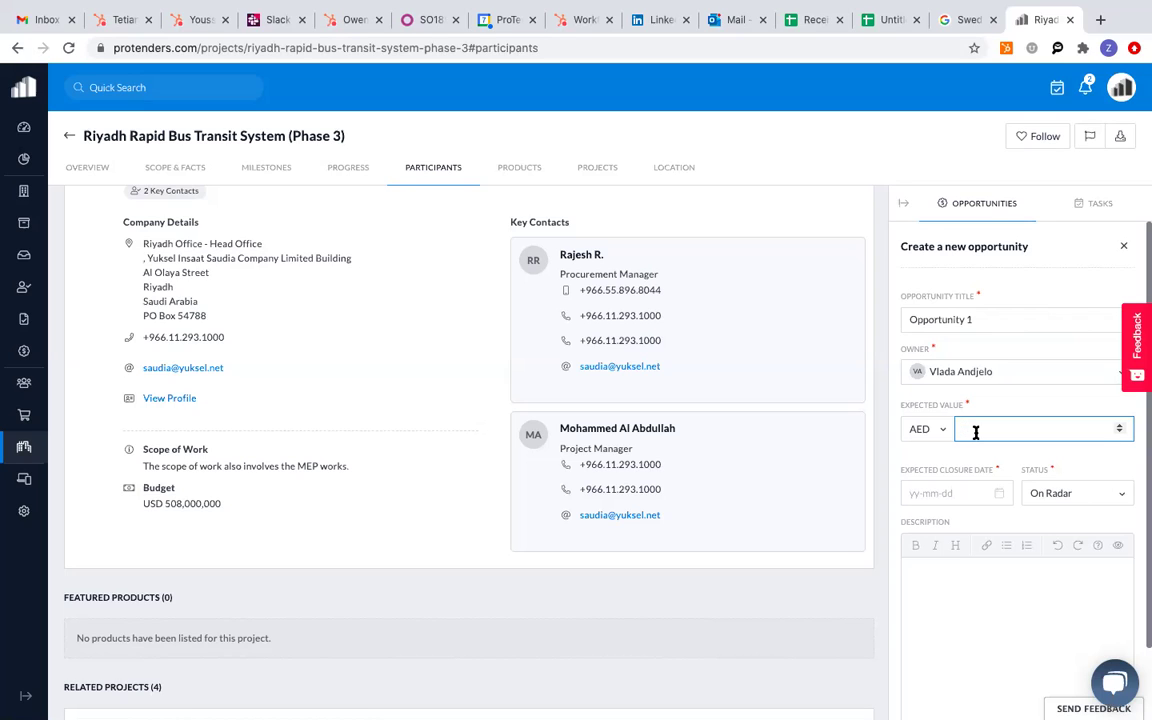
pyautogui.write('500000')
# Set the opportunity's expected closure date to 2021-05-20.
pyautogui.click(979, 491)
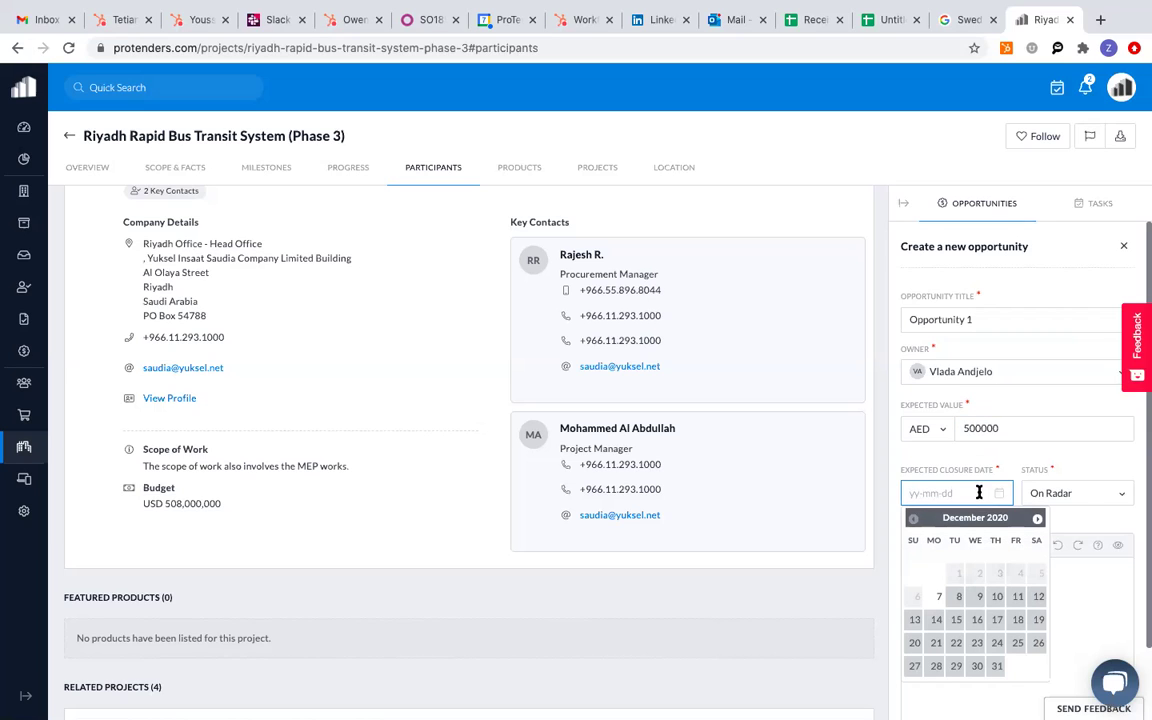
pyautogui.click(1038, 518)
pyautogui.click(1038, 518)
pyautogui.click(1038, 518)
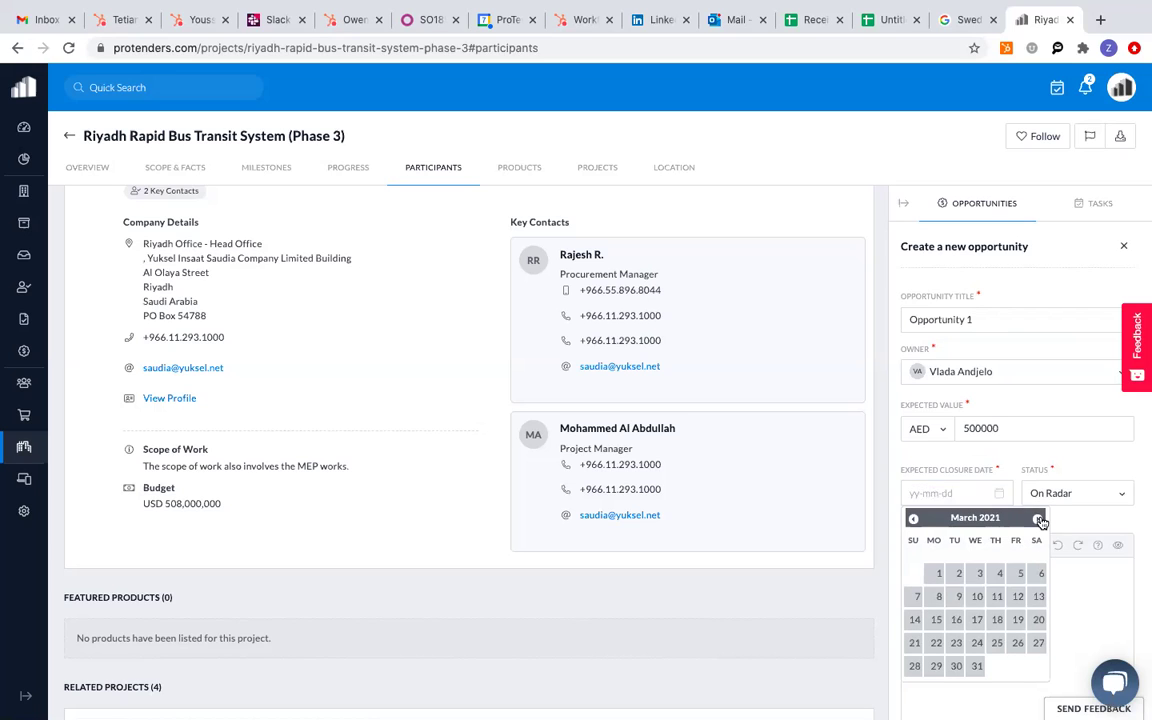
pyautogui.click(1038, 518)
pyautogui.click(1038, 518)
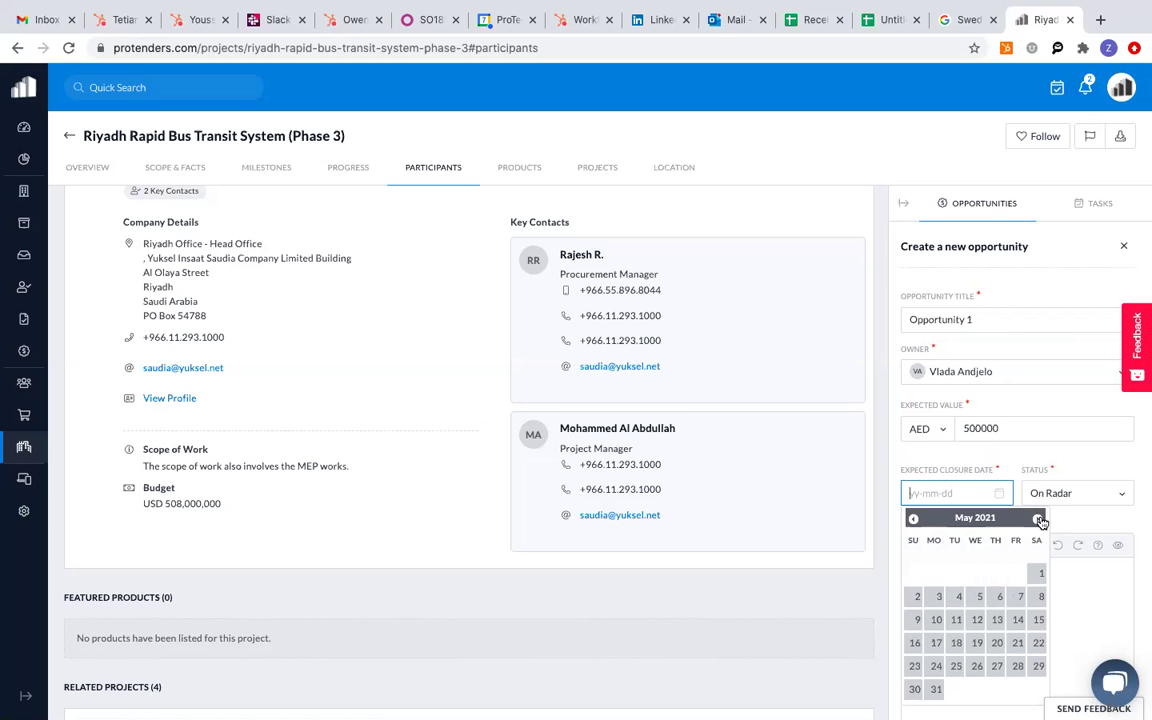
pyautogui.click(997, 643)
# Set the opportunity's status to Ongoing and save it with the description left blank.
pyautogui.click(1062, 493)
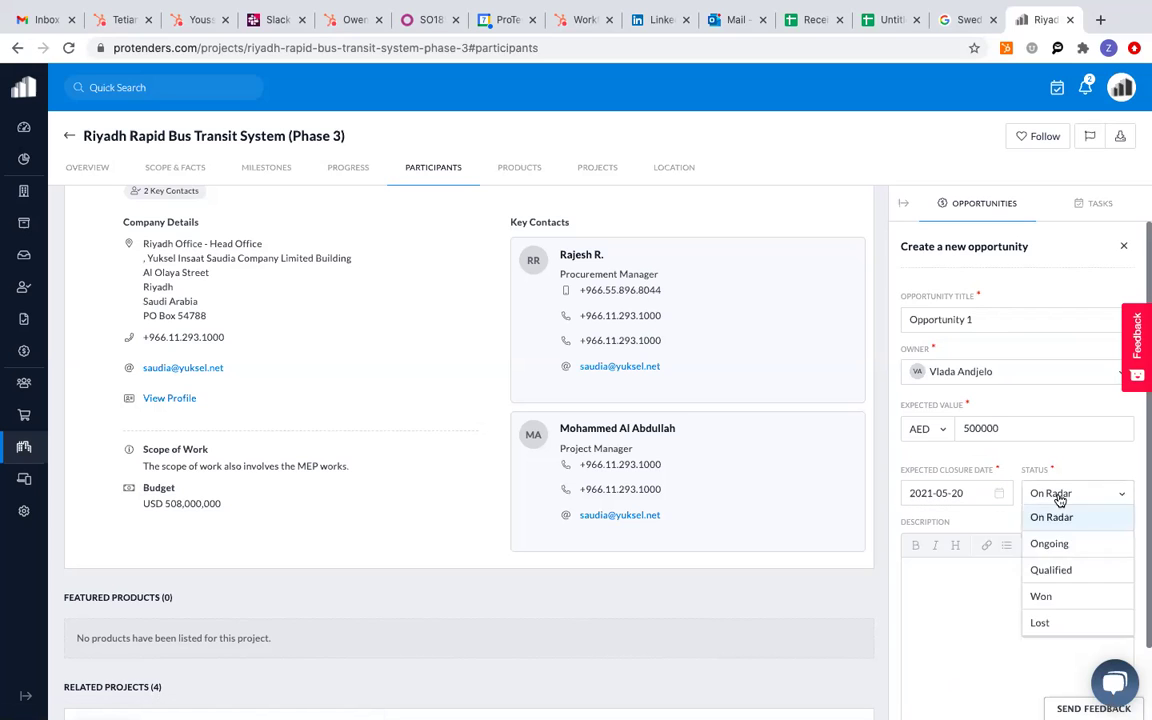
pyautogui.click(1060, 546)
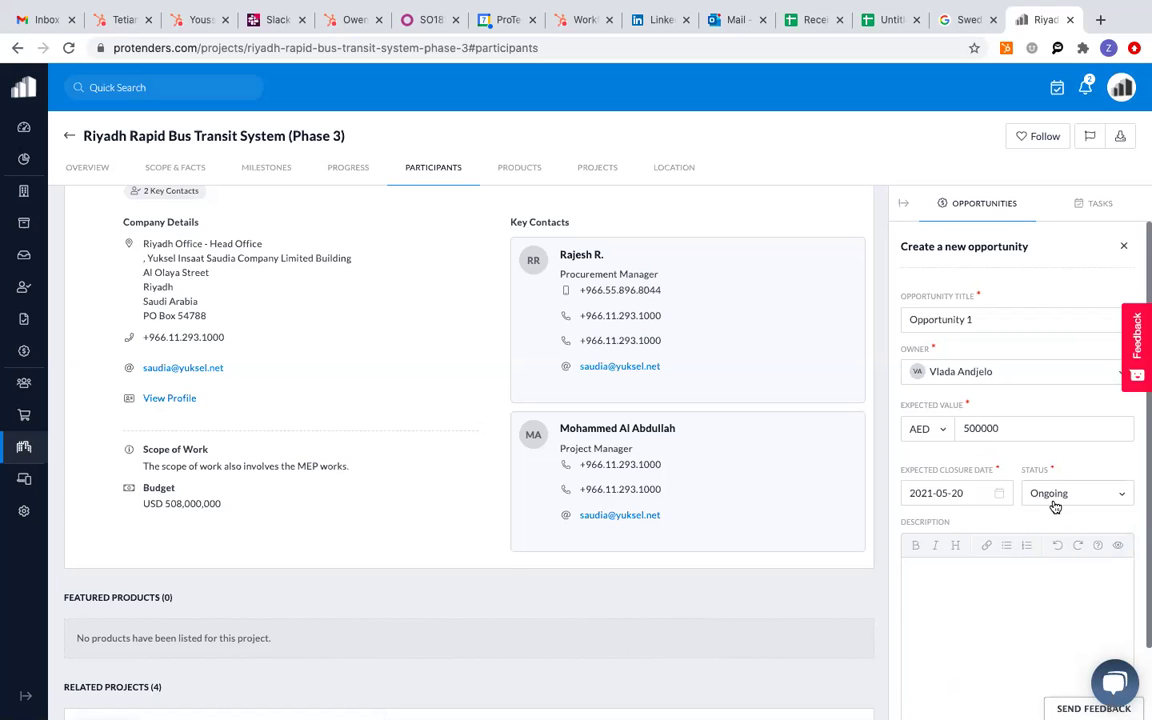
pyautogui.click(1052, 497)
pyautogui.click(995, 607)
pyautogui.scroll(-1, 995, 607)
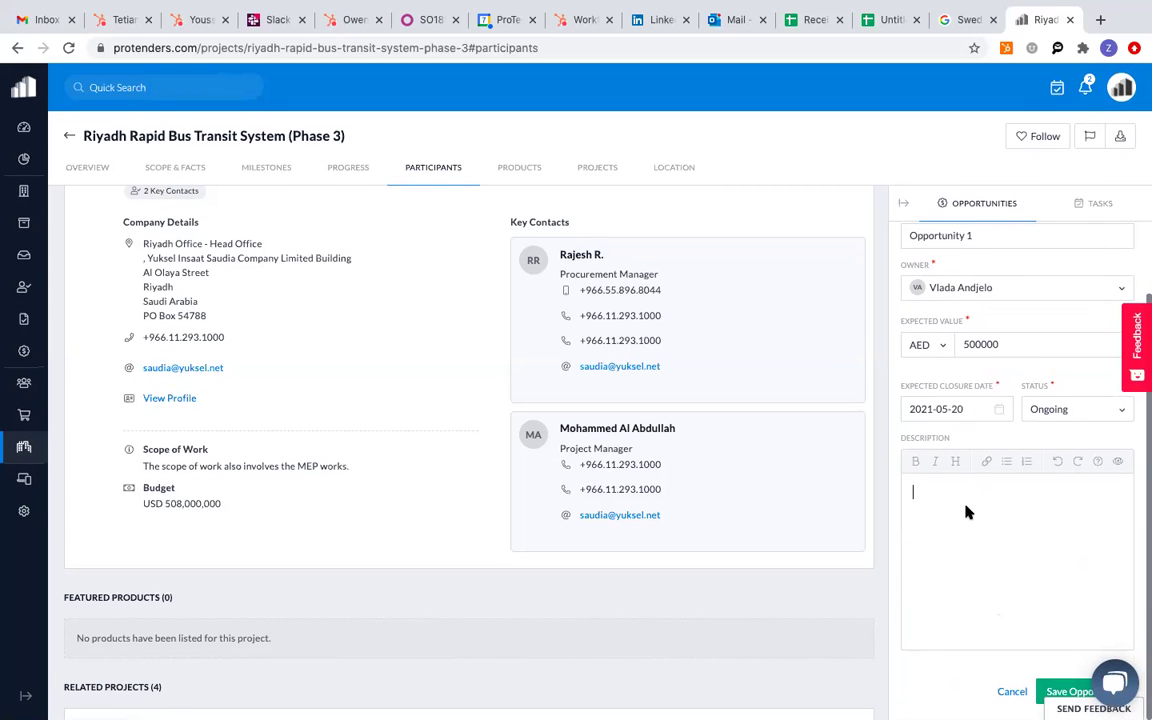
pyautogui.click(1050, 688)
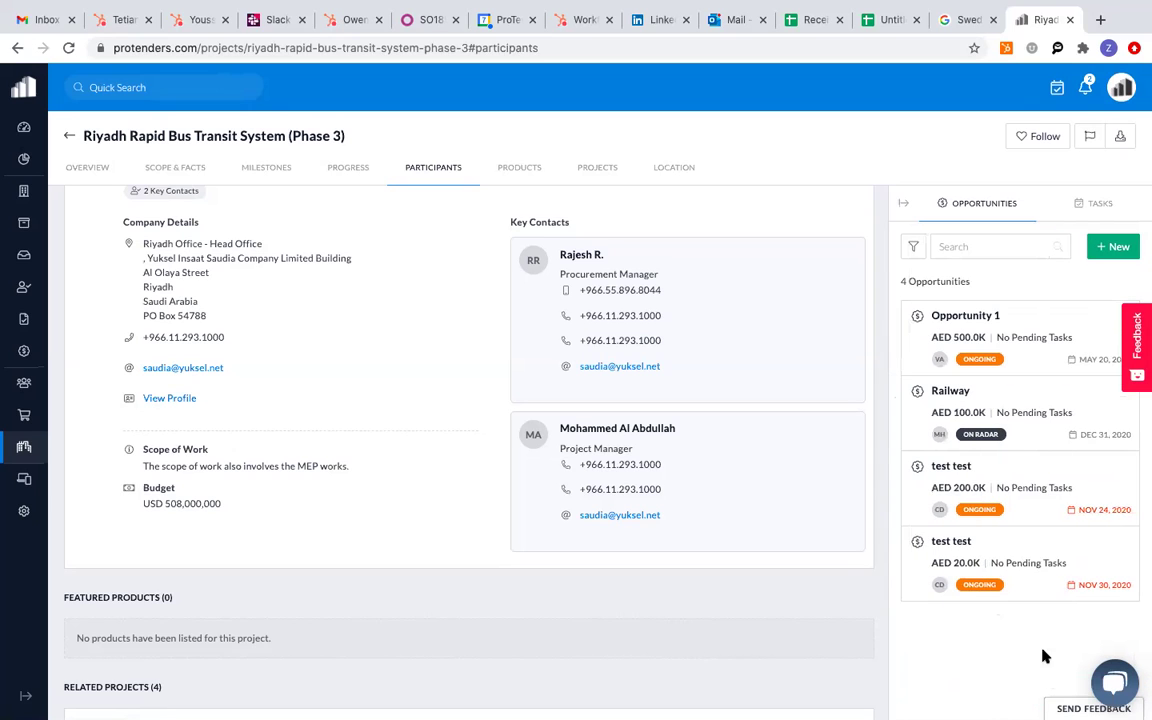
# Create a task inside Opportunity 1 with the title "To call" and the type call.
pyautogui.click(970, 317)
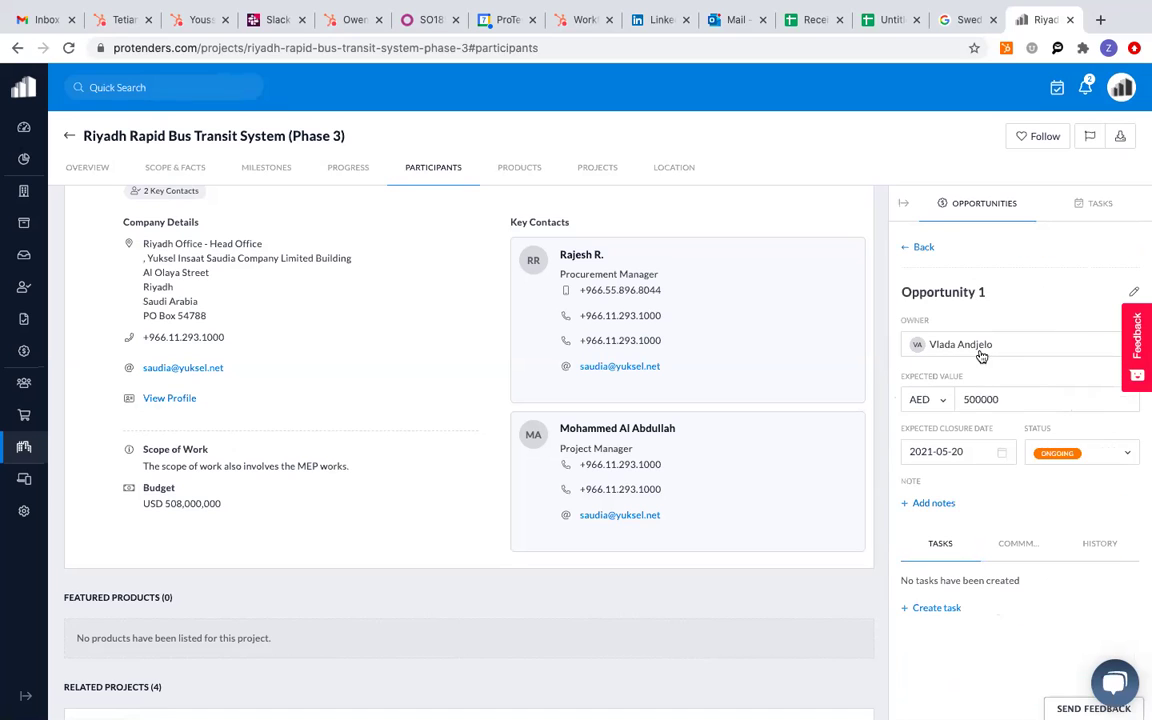
pyautogui.click(938, 609)
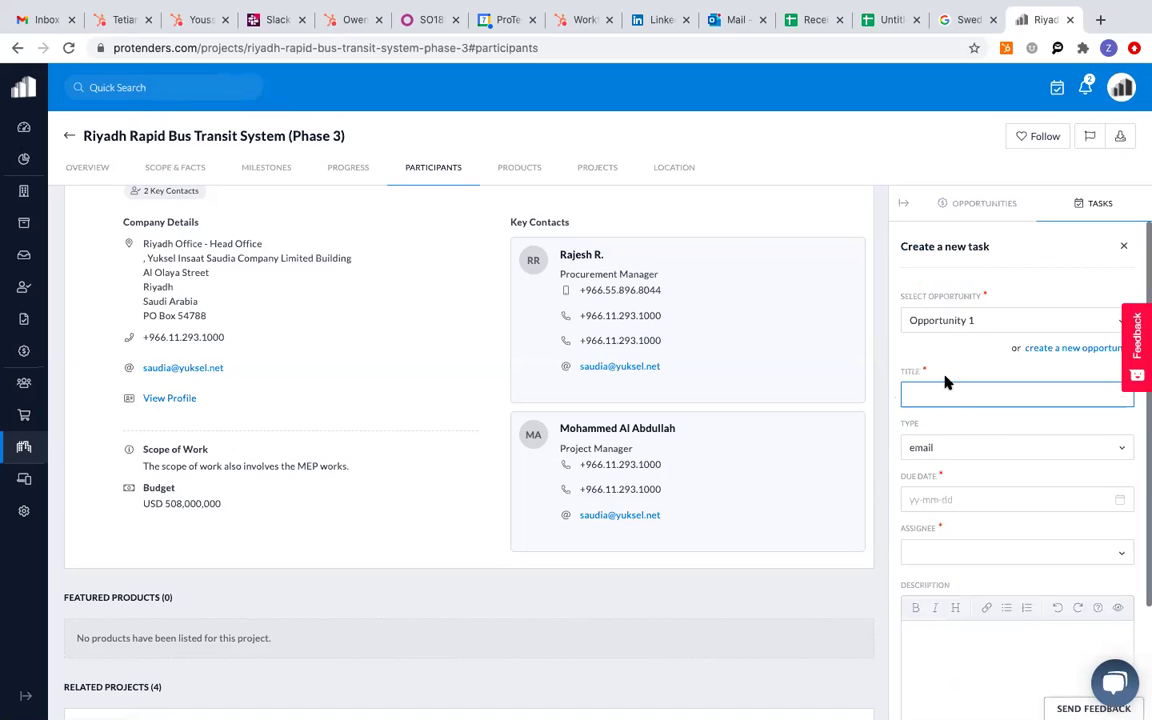
pyautogui.write('To call')
pyautogui.click(941, 462)
pyautogui.click(937, 499)
# Set the task's due date to 2020-12-10 and choose a team member as assignee.
pyautogui.click(934, 502)
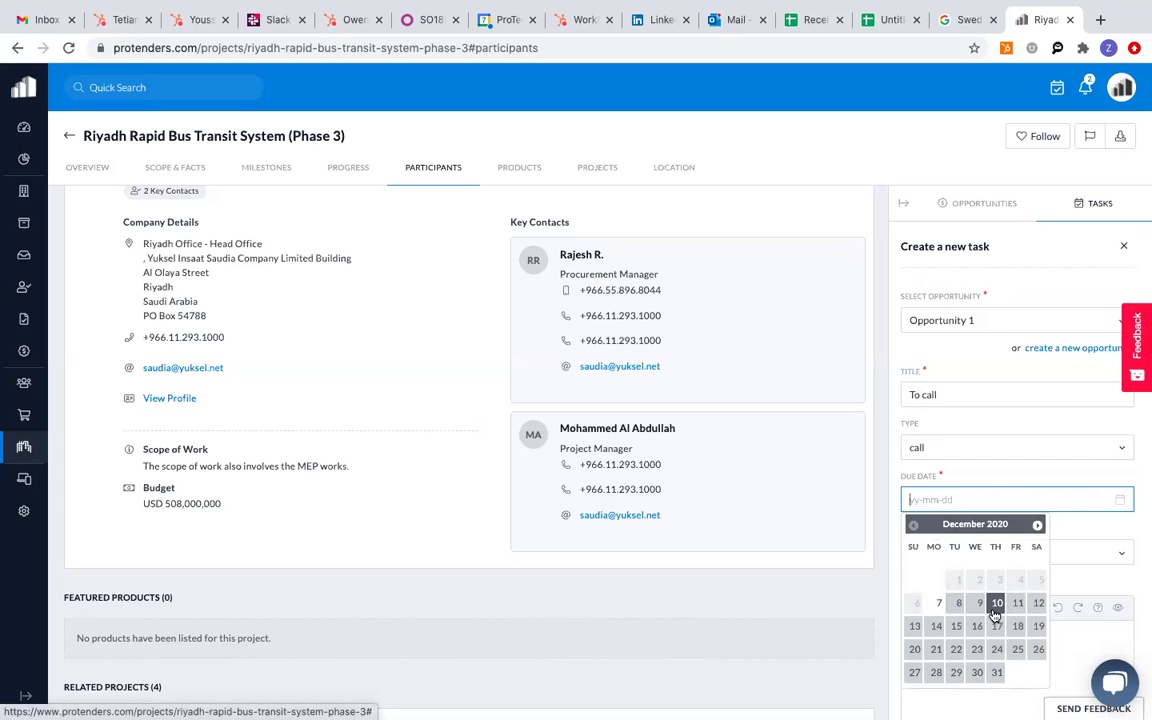
pyautogui.click(997, 604)
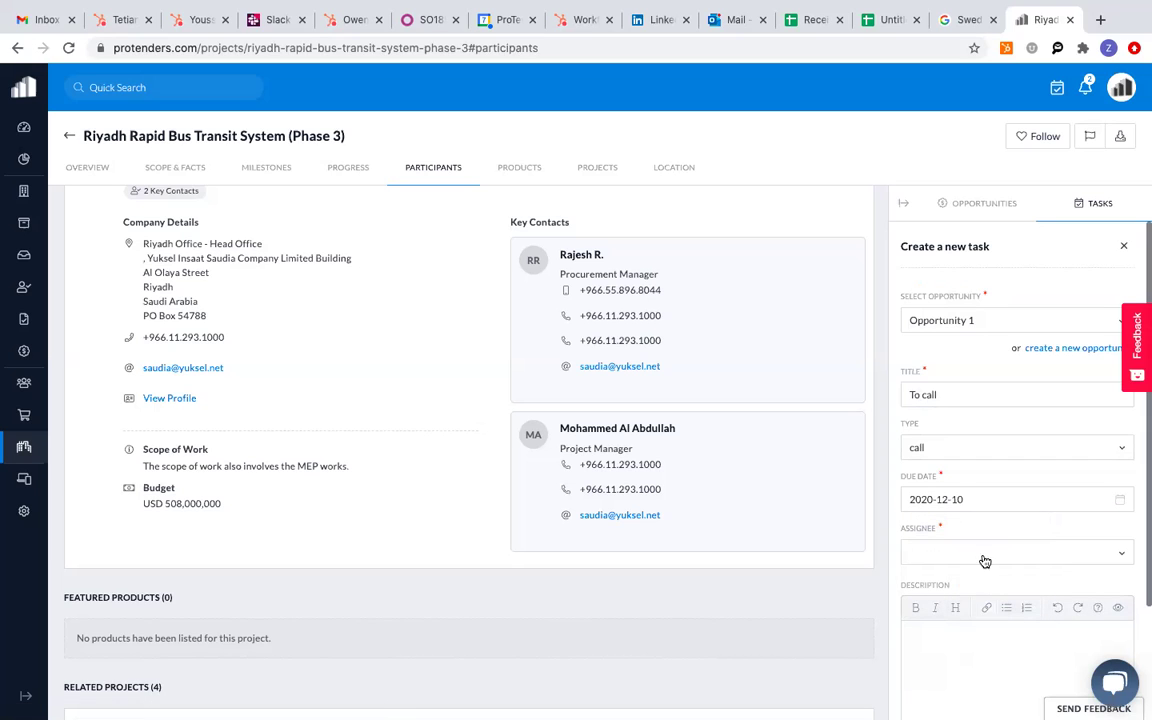
pyautogui.click(982, 553)
pyautogui.write('conc')
pyautogui.click(988, 580)
# Fill in the task description "Please call X and schedule a meeting", check the form, and return to the project's opportunities without saving.
pyautogui.scroll(-3, 975, 630)
pyautogui.click(975, 535)
pyautogui.write('Please ')
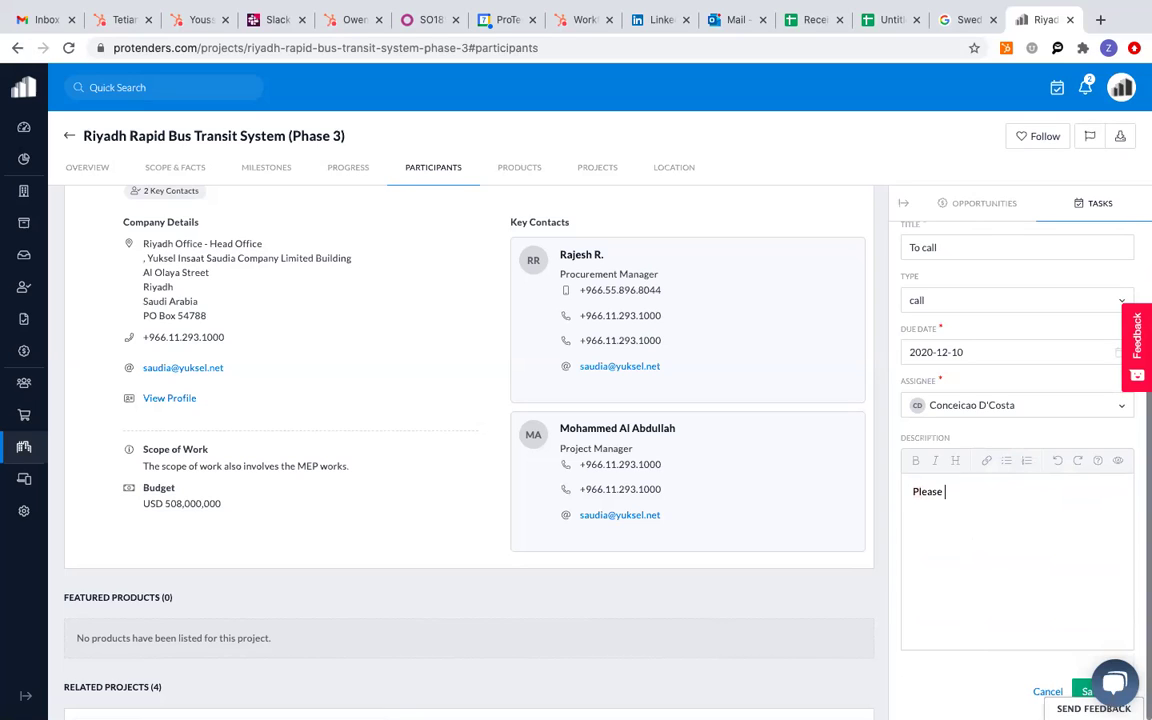
pyautogui.write('call X and schedule a meeting')
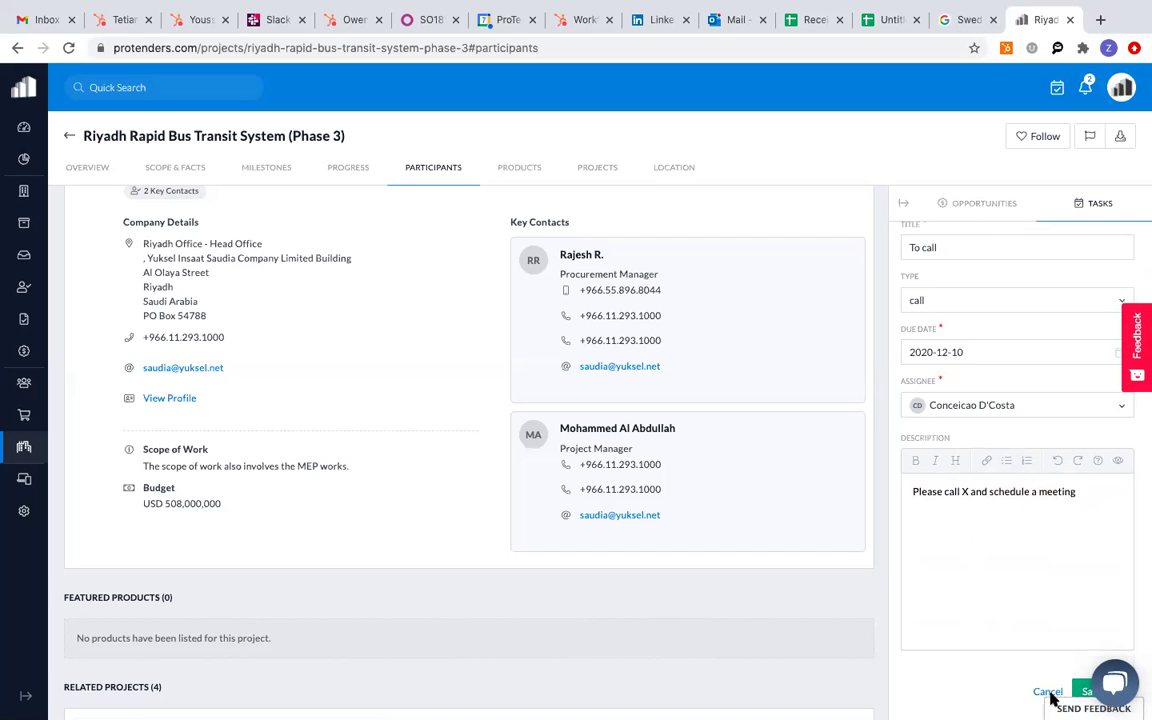
pyautogui.scroll(3, 1010, 450)
pyautogui.scroll(-3, 1010, 450)
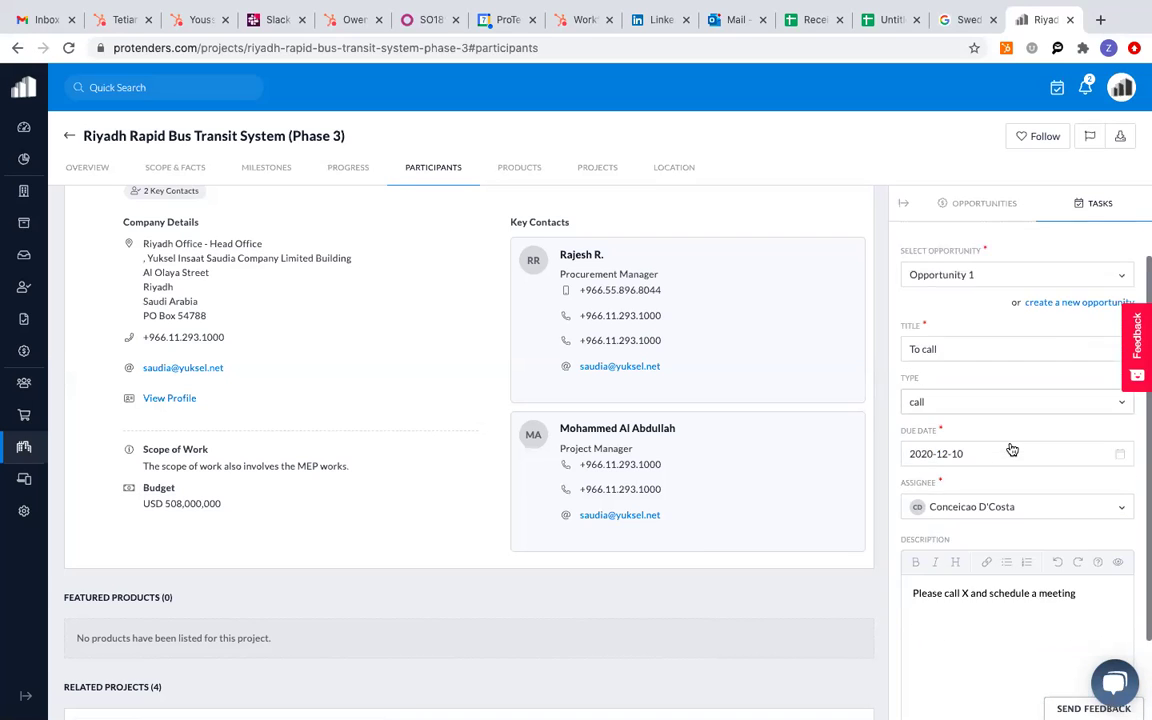
pyautogui.scroll(2, 1010, 448)
pyautogui.scroll(1, 1010, 448)
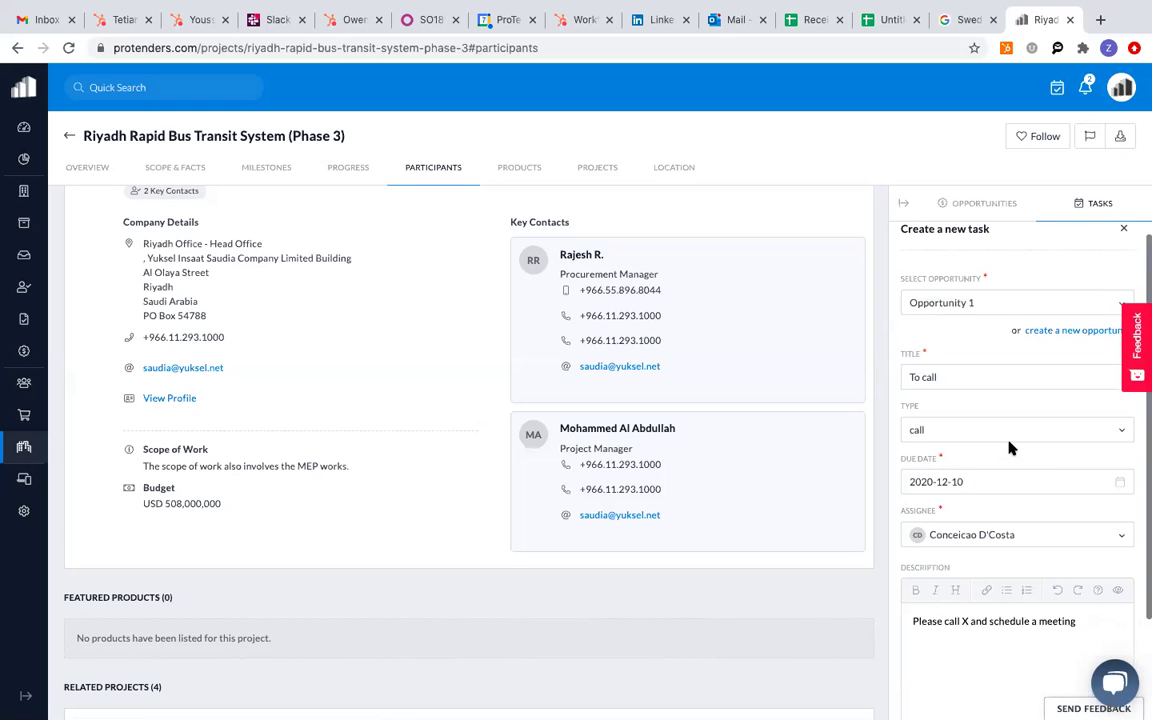
pyautogui.scroll(1, 1010, 447)
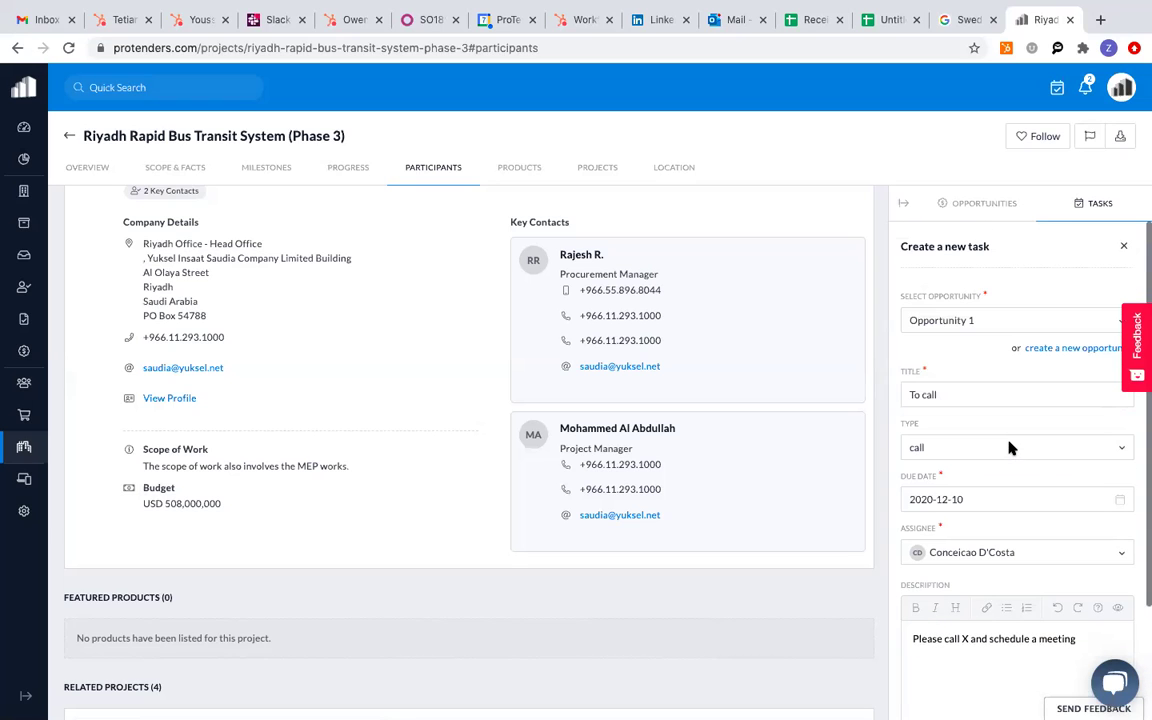
pyautogui.click(963, 213)
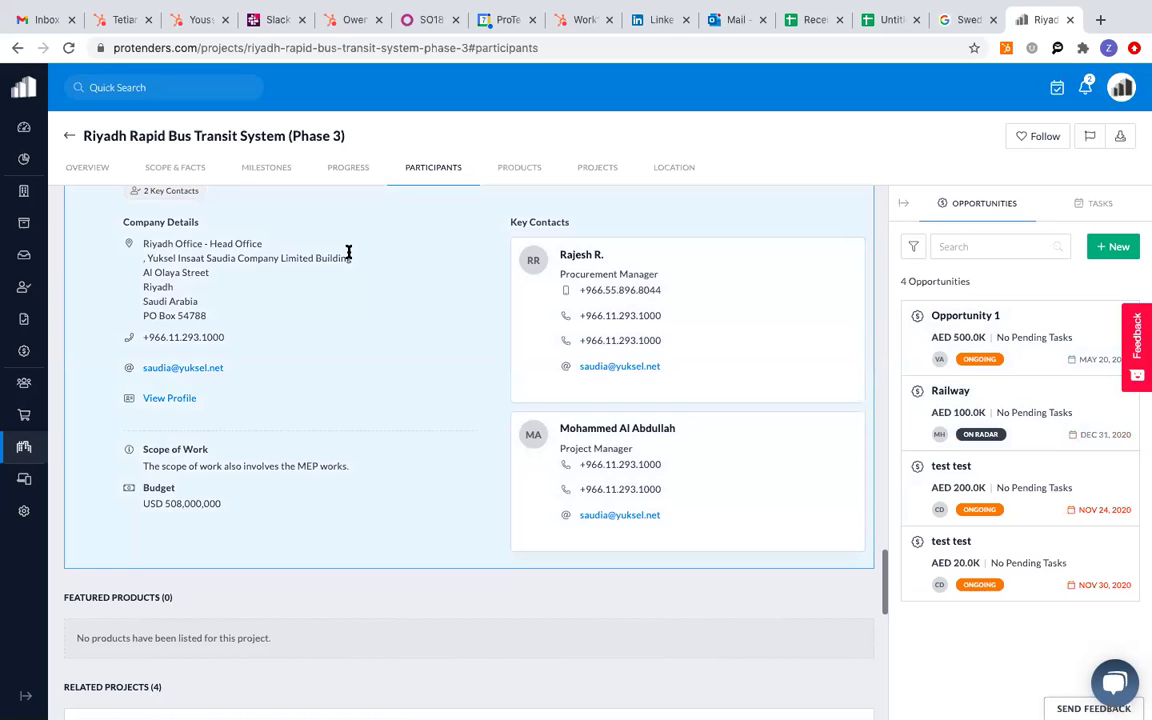
# Open the company-wide Opportunities list covering all projects and look through its entries.
pyautogui.click(28, 698)
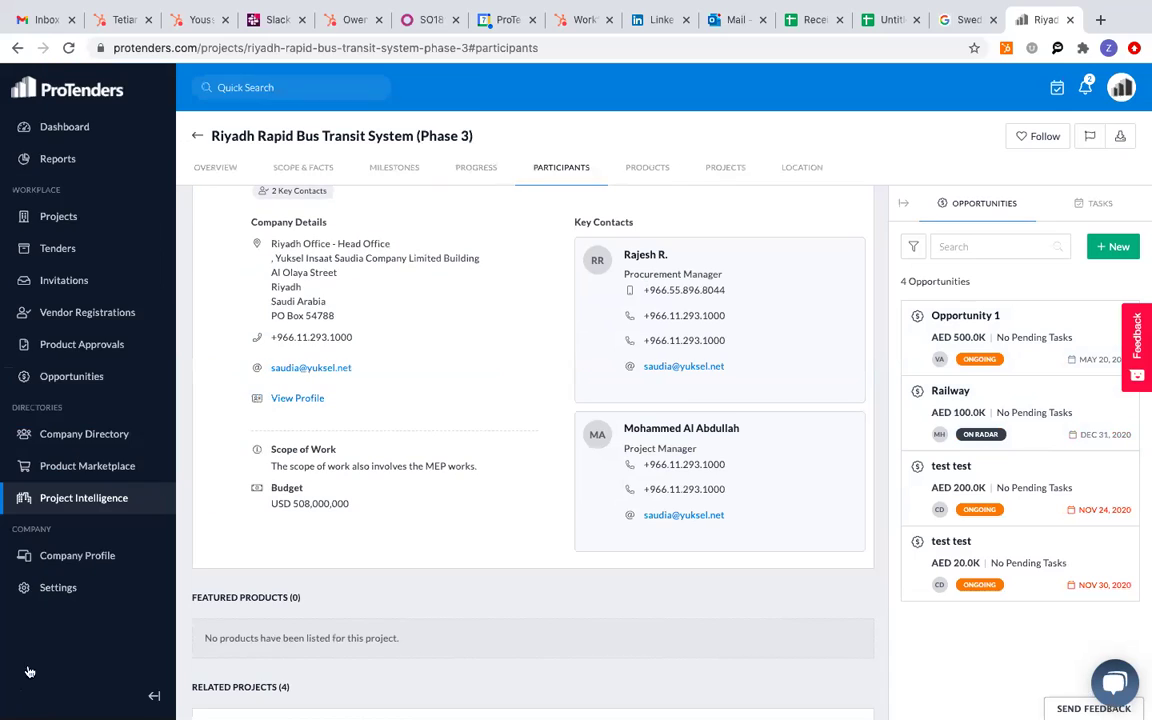
pyautogui.click(70, 380)
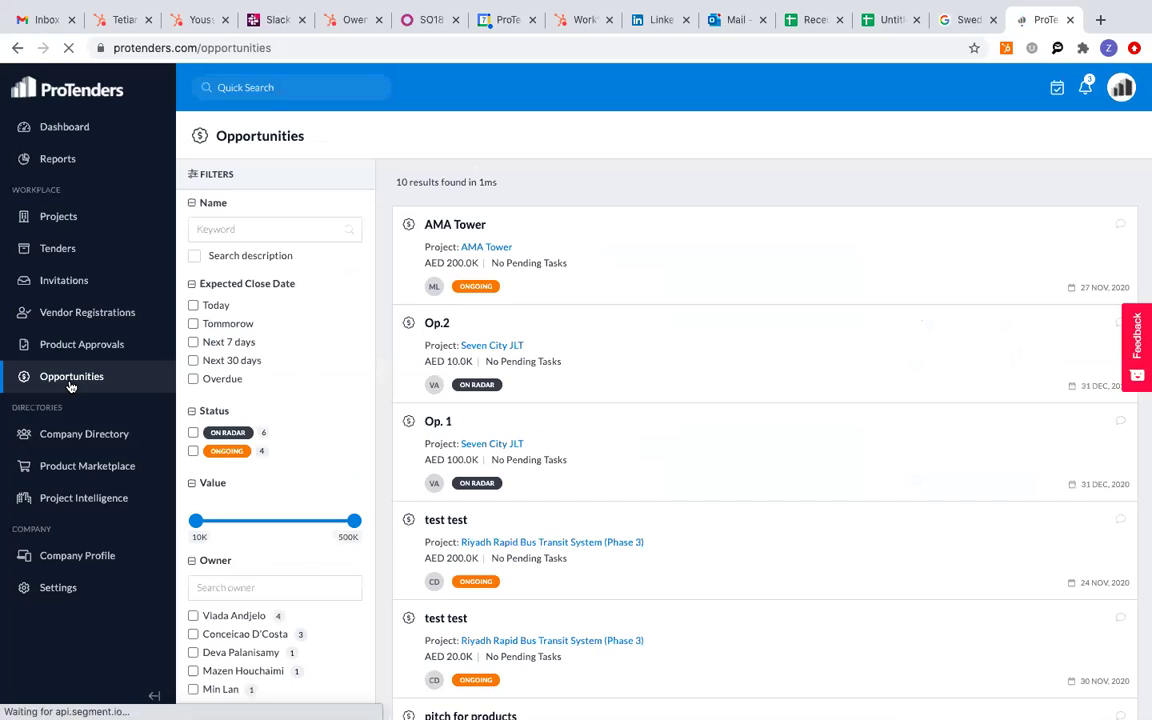
pyautogui.click(154, 695)
pyautogui.scroll(-2, 365, 392)
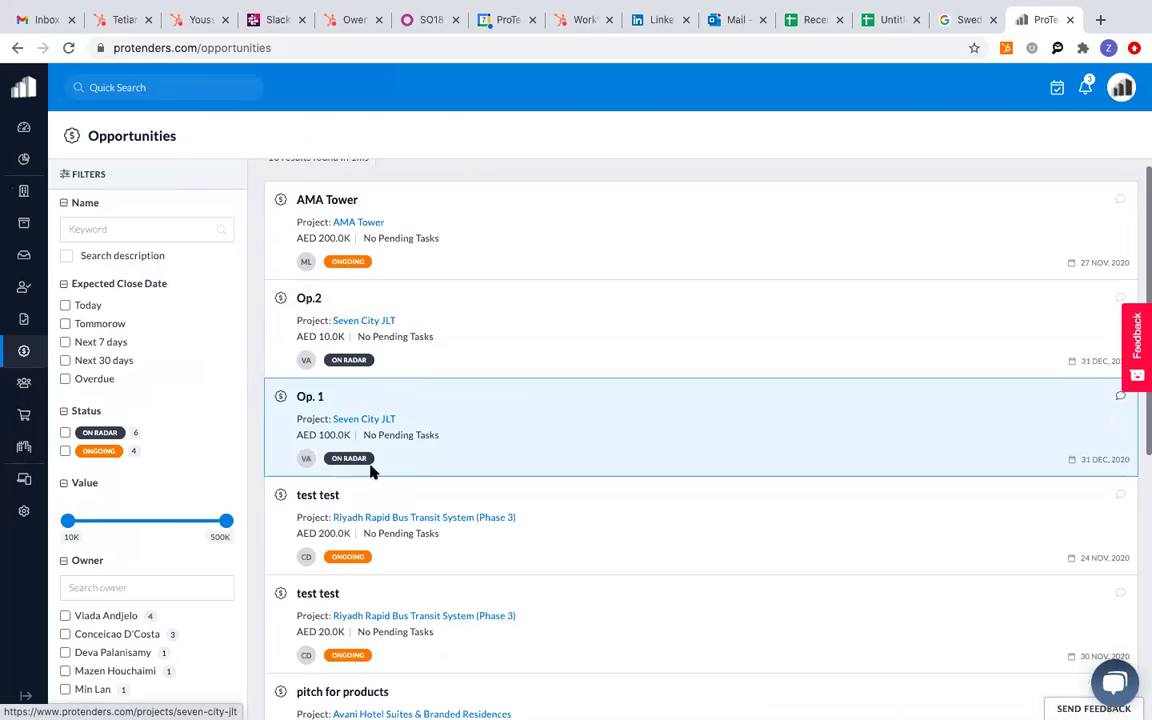
pyautogui.scroll(1, 373, 470)
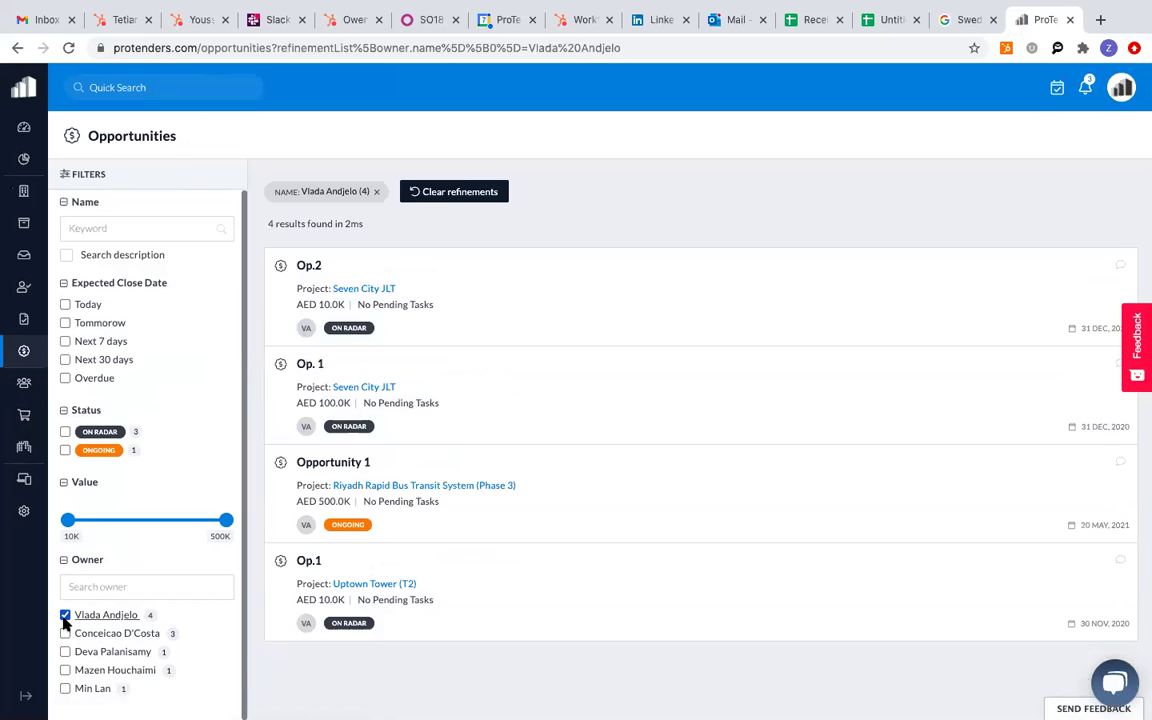
# Filter the opportunities by different owners, leaving only the owner of the overdue "test" opportunity selected.
pyautogui.click(65, 633)
pyautogui.click(65, 615)
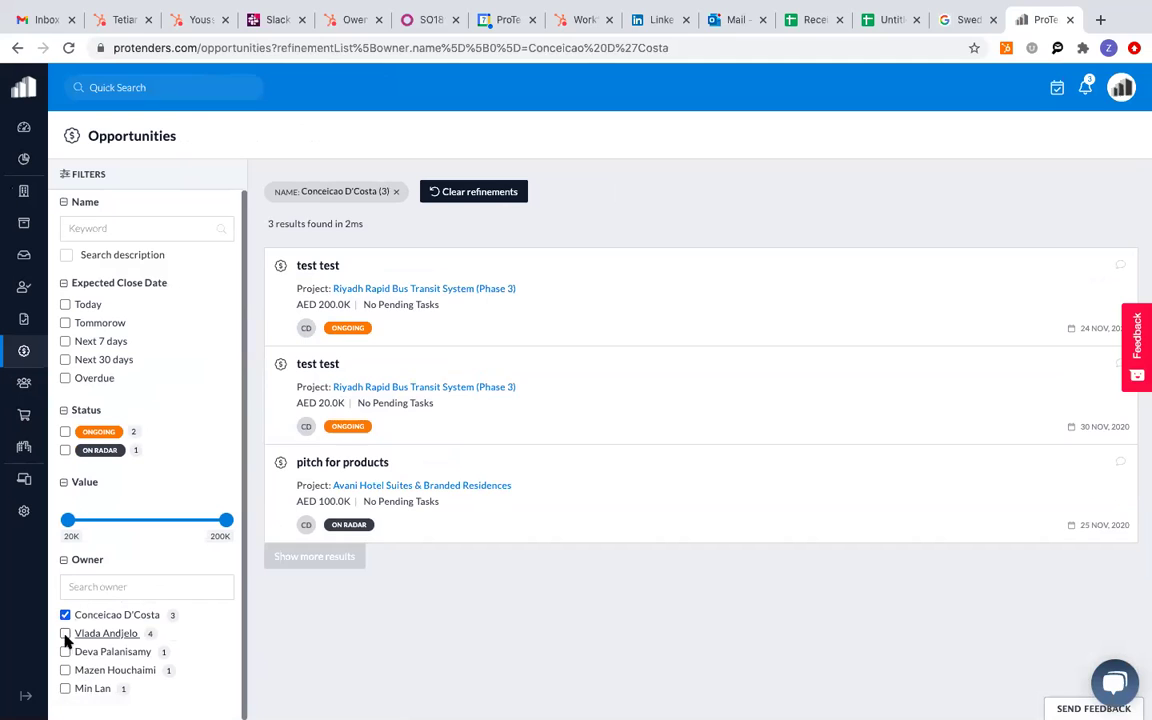
pyautogui.click(65, 633)
pyautogui.click(64, 614)
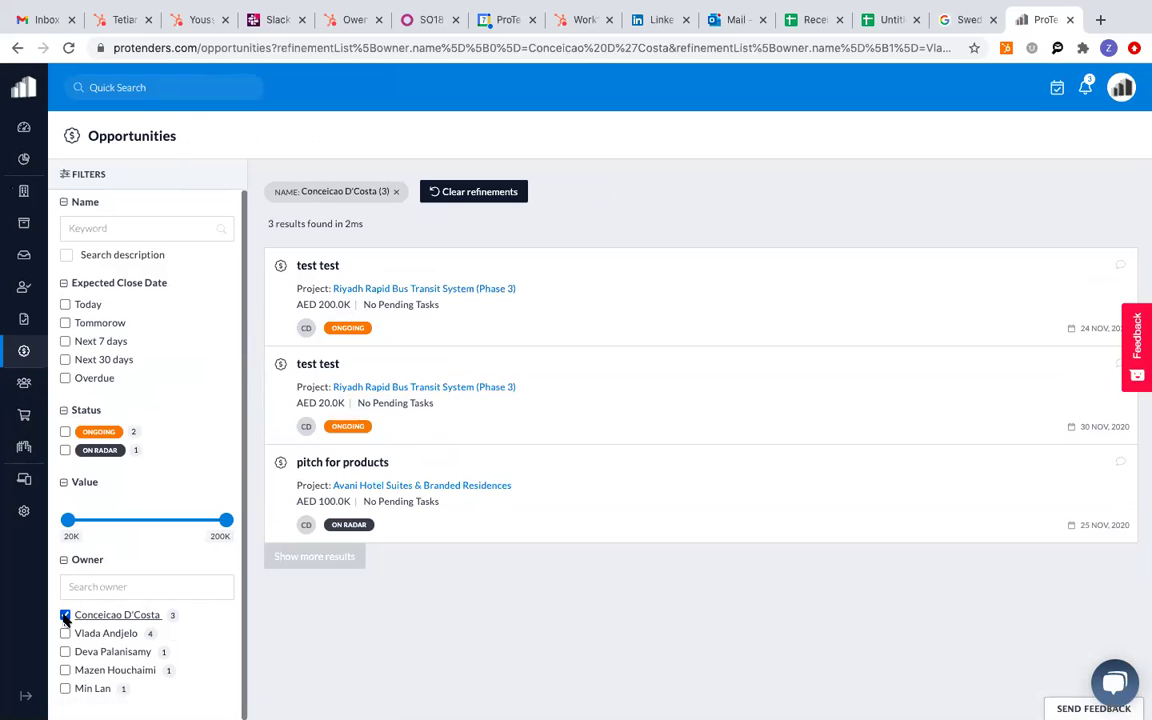
pyautogui.click(66, 651)
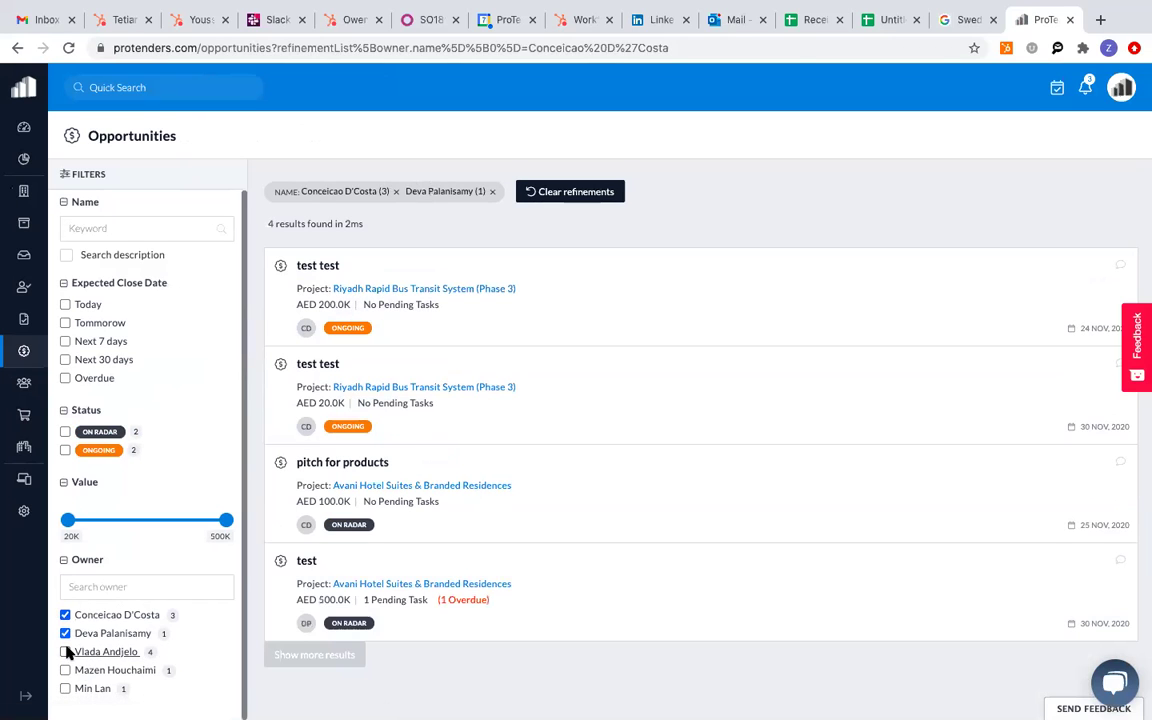
pyautogui.click(65, 614)
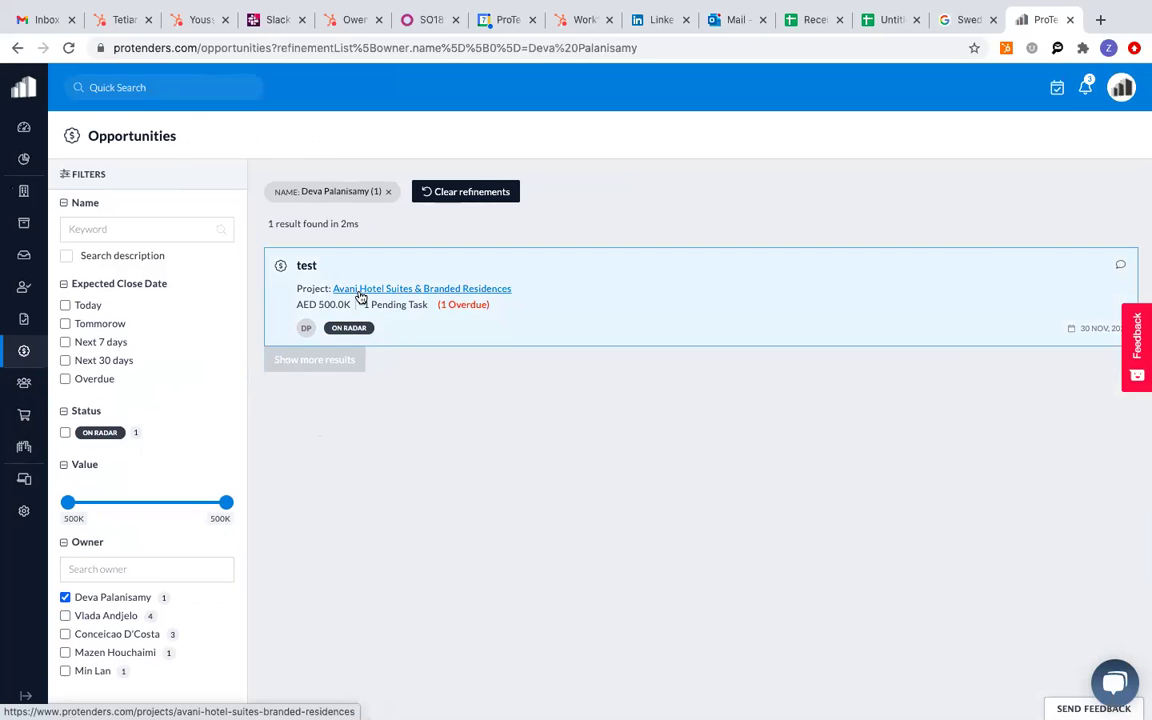
# Open the "test" opportunity on Avani Hotel Suites & Branded Residences and review its "hello new world" task's details and comments.
pyautogui.click(310, 267)
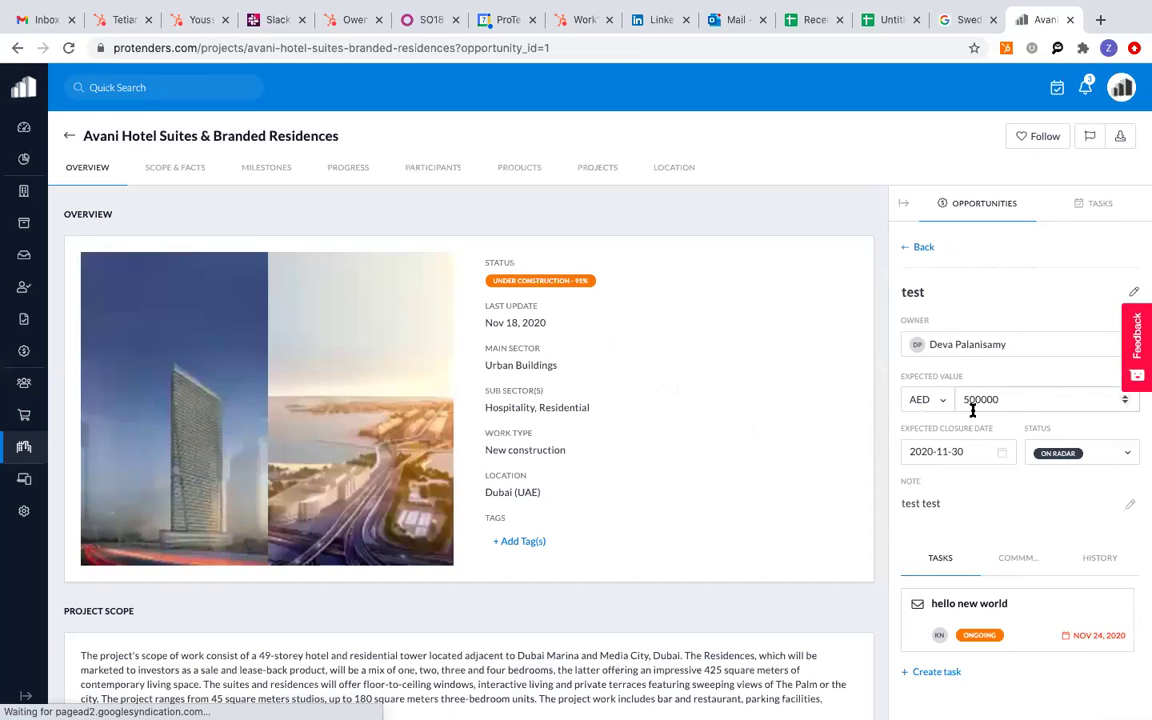
pyautogui.click(975, 606)
pyautogui.scroll(5, 965, 400)
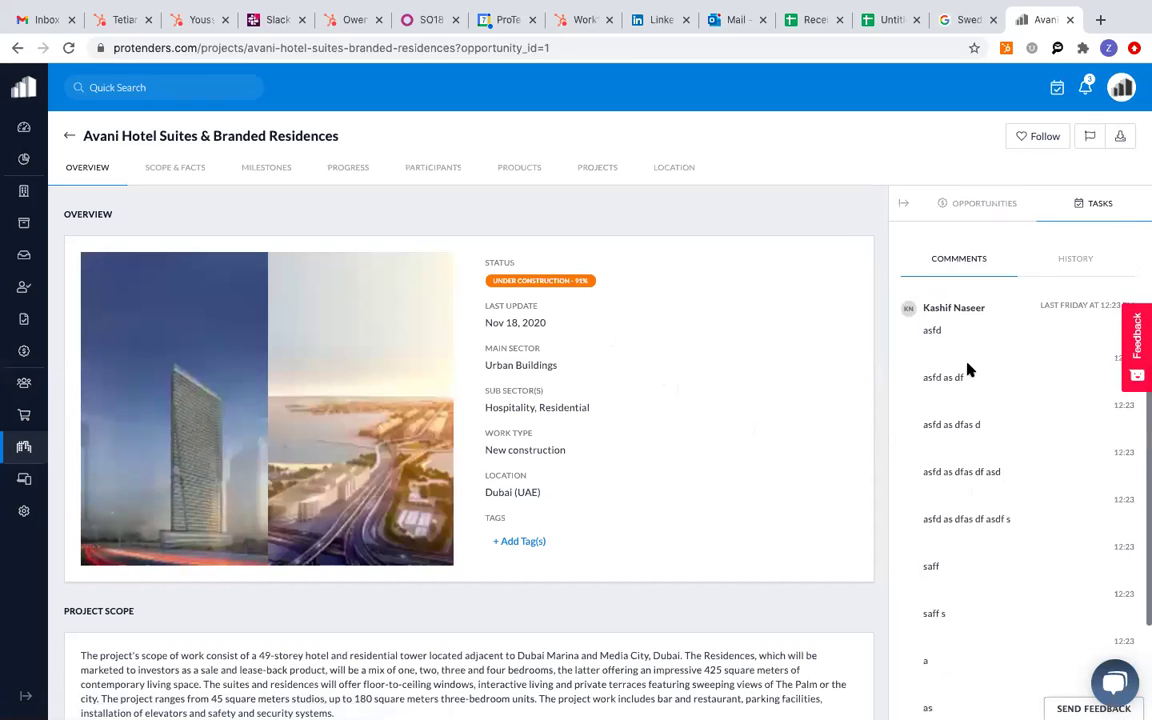
pyautogui.scroll(3, 968, 370)
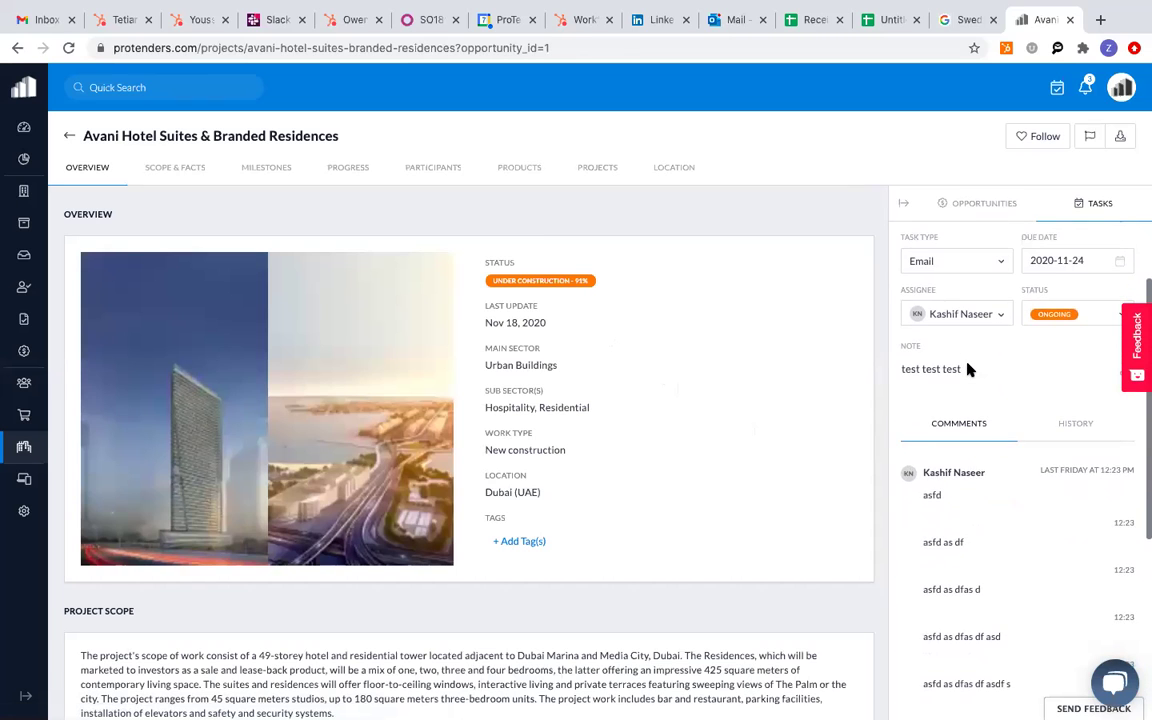
pyautogui.scroll(-2, 970, 369)
pyautogui.scroll(2, 975, 340)
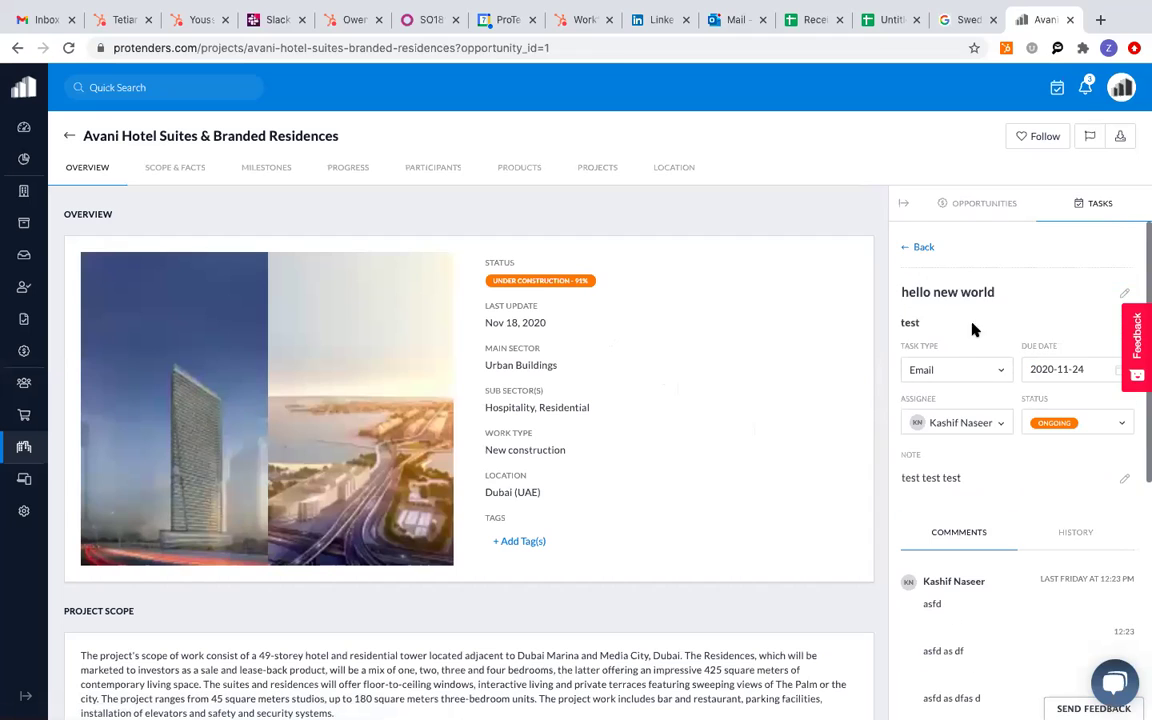
# View the Intelligence tasks in My Tasks, then go back to the full Opportunities list and browse it.
pyautogui.click(1056, 93)
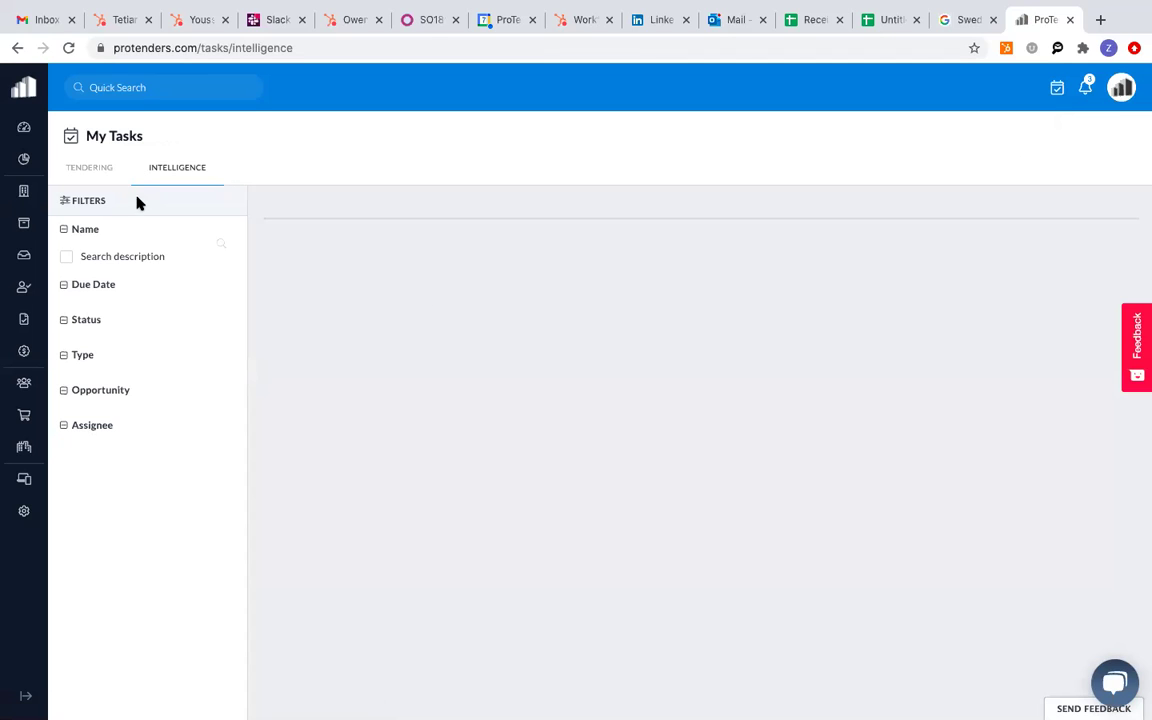
pyautogui.click(23, 356)
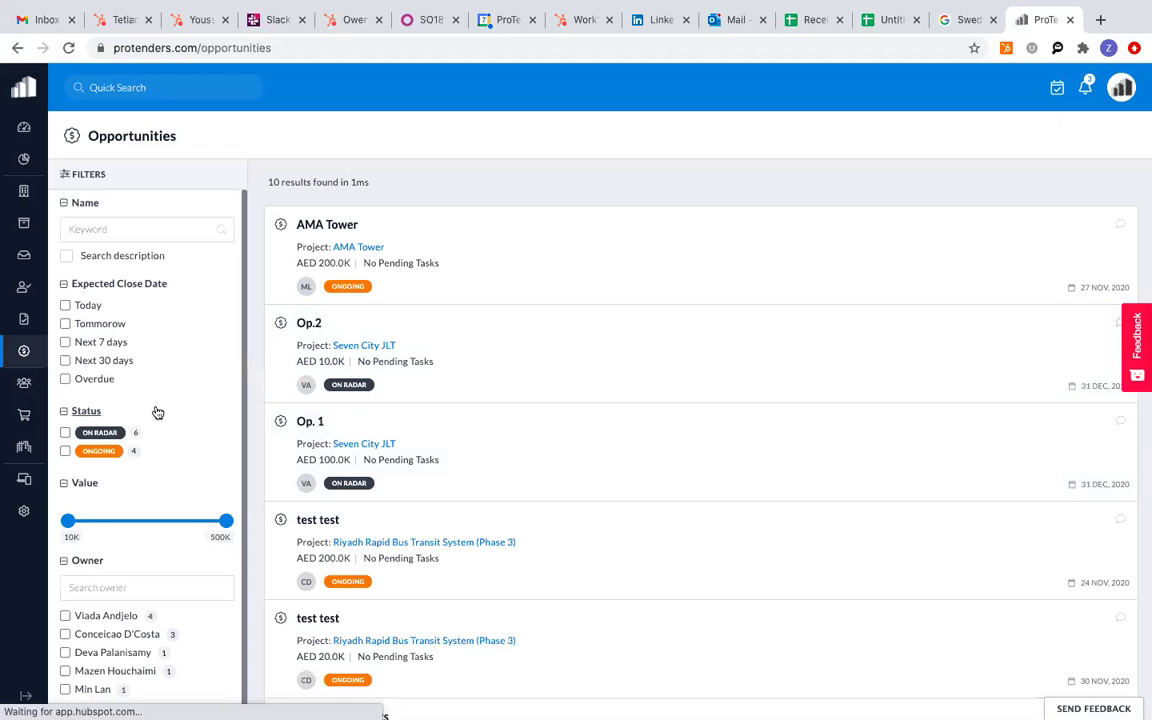
pyautogui.scroll(-1, 374, 366)
pyautogui.scroll(-1, 374, 370)
pyautogui.scroll(2, 373, 380)
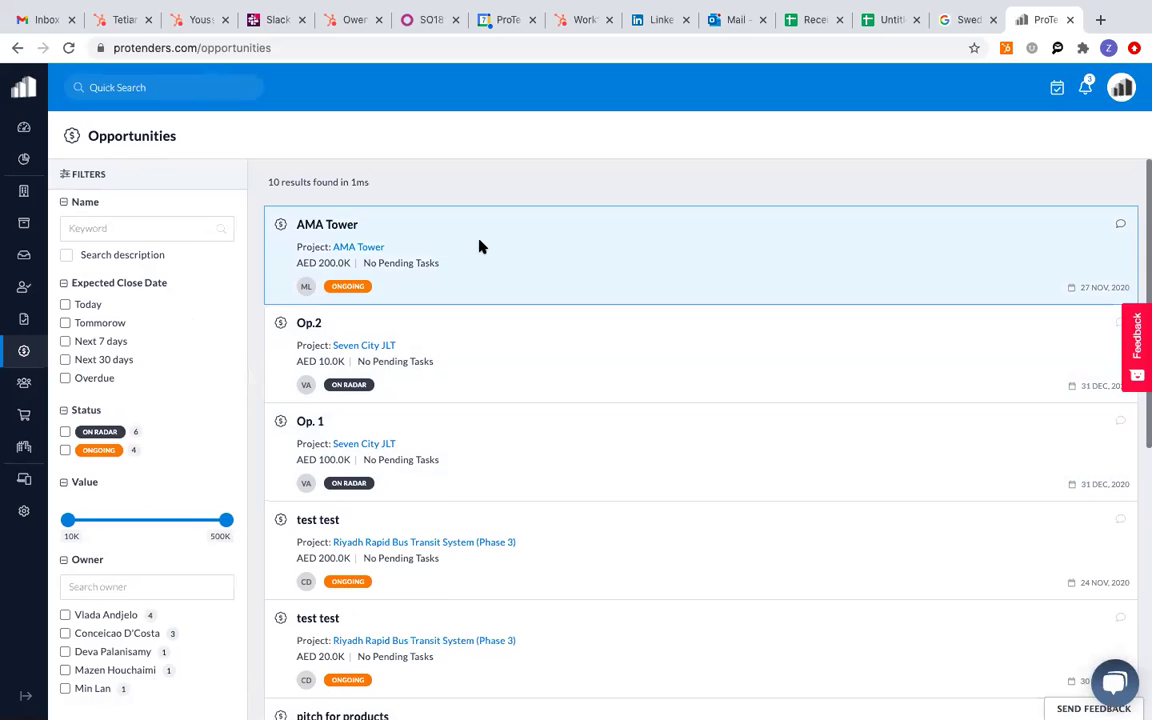
# Open the Company Directory and view the profile of Dutch Foundations & Concrete Rehabilitation Company.
pyautogui.moveTo(30, 470)
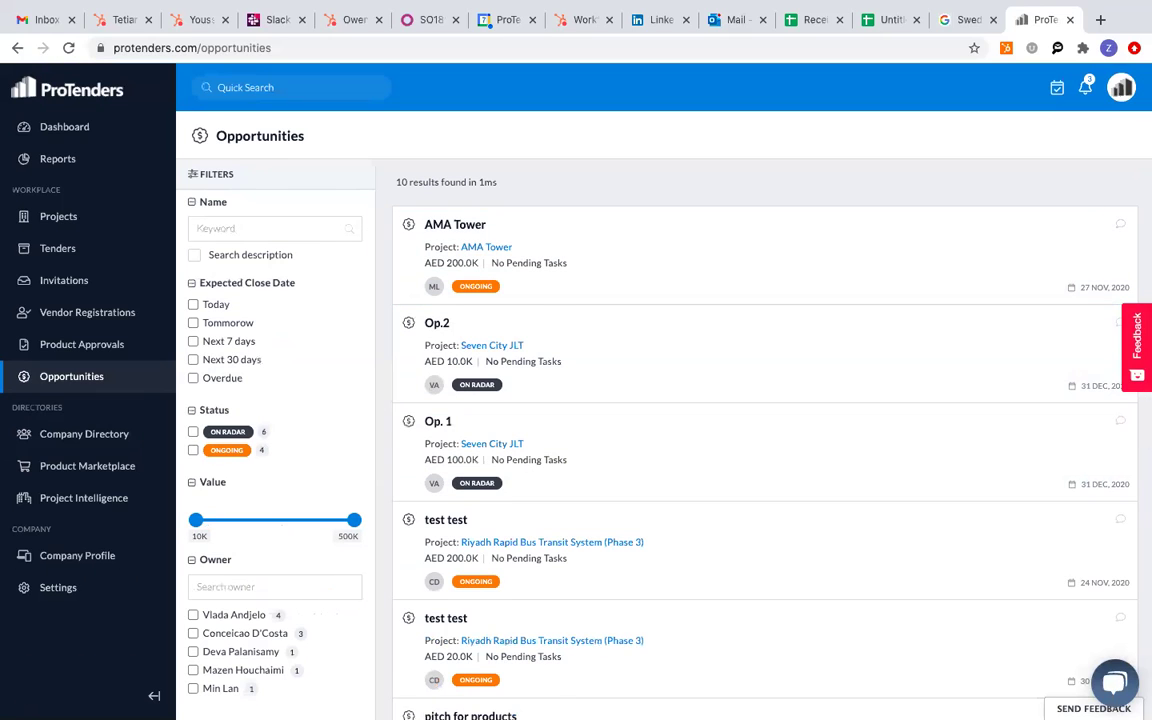
pyautogui.click(84, 438)
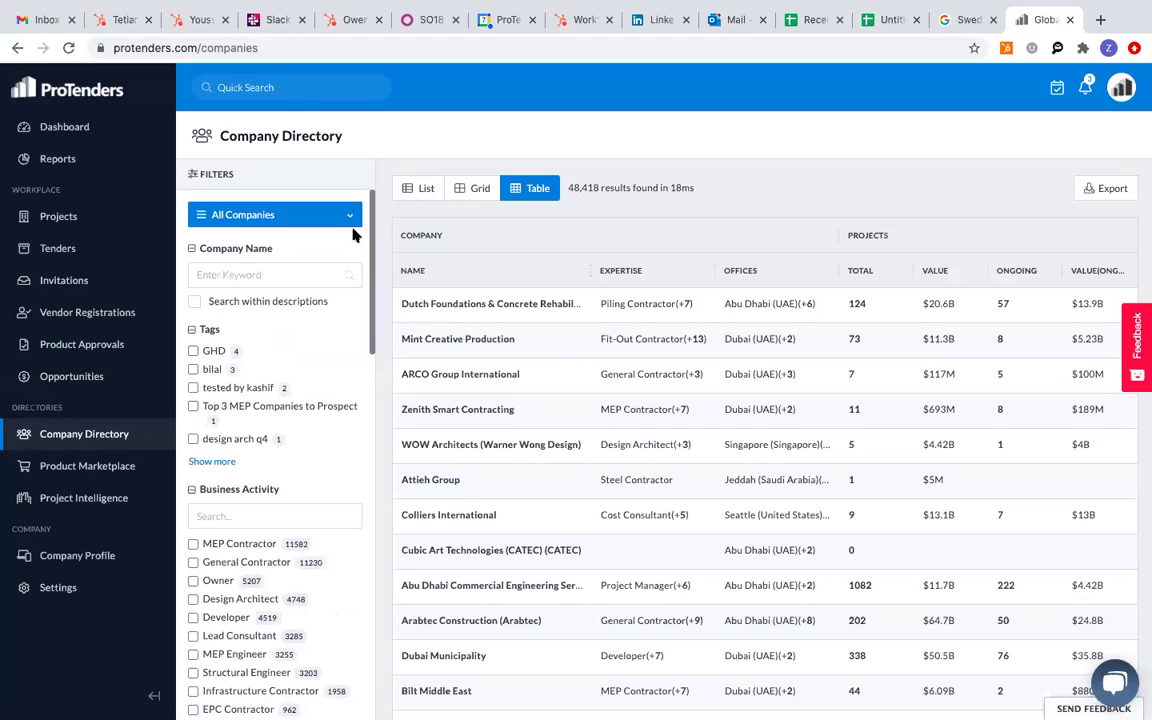
pyautogui.scroll(-2, 432, 268)
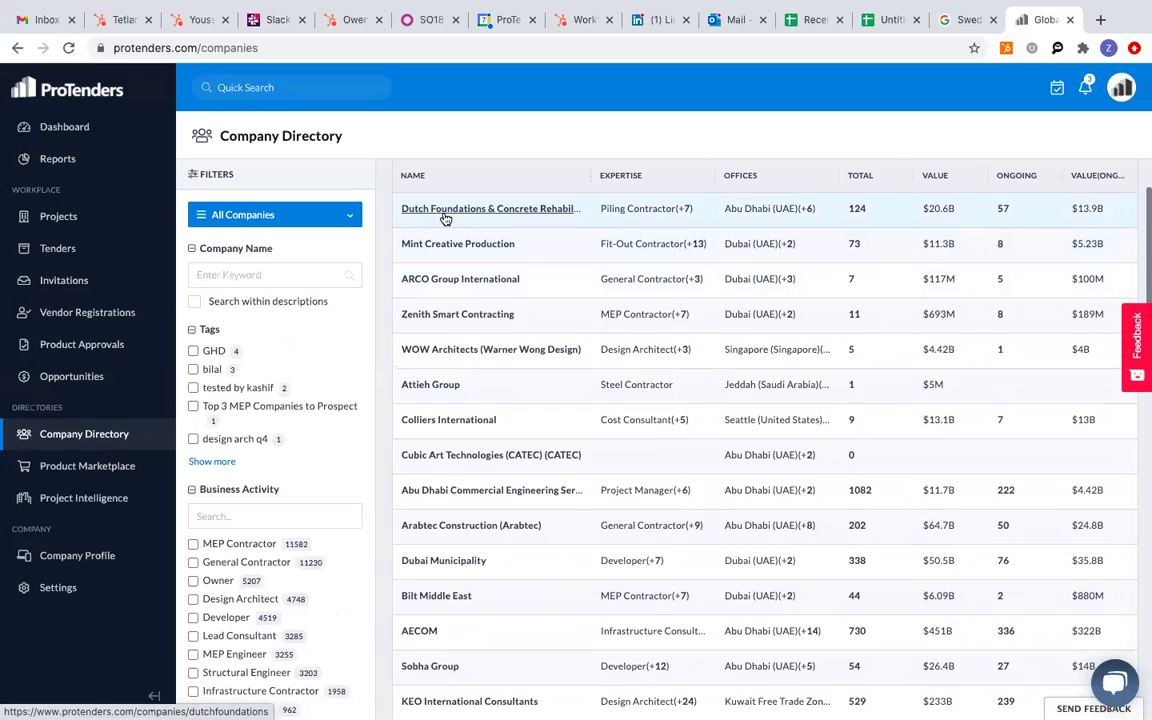
pyautogui.click(446, 218)
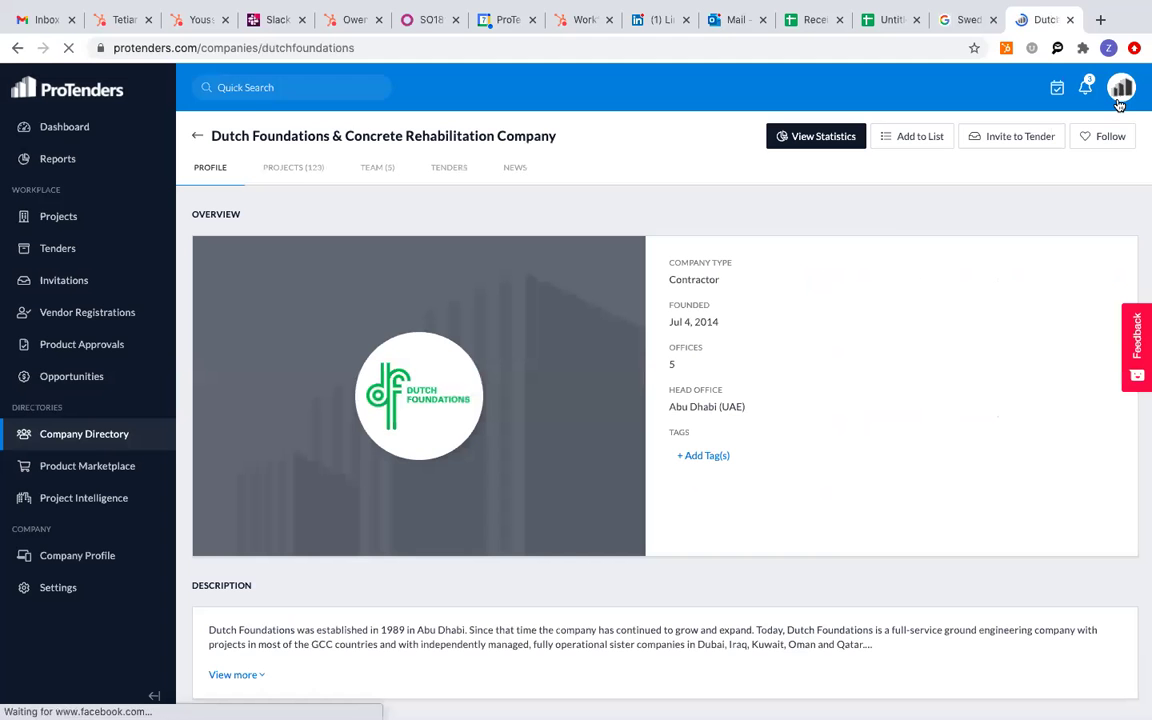
# Open the account's own company profile and review its overview, description, activities, certifications, awards and offices sections.
pyautogui.click(1121, 91)
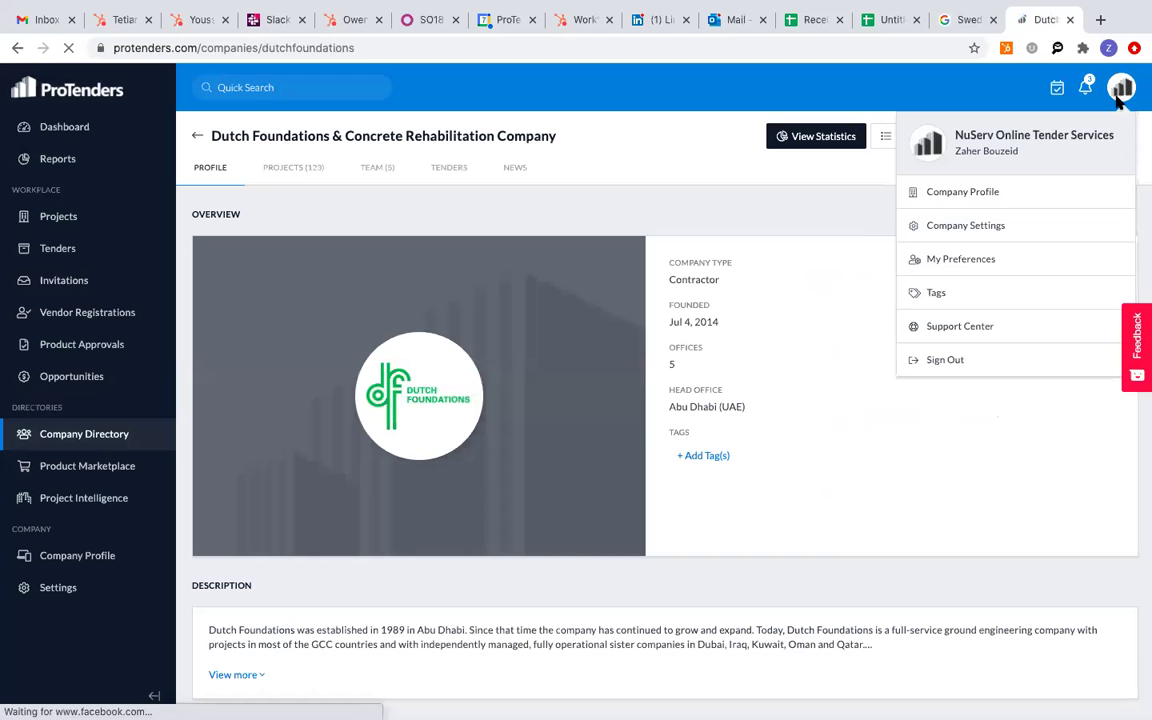
pyautogui.click(957, 193)
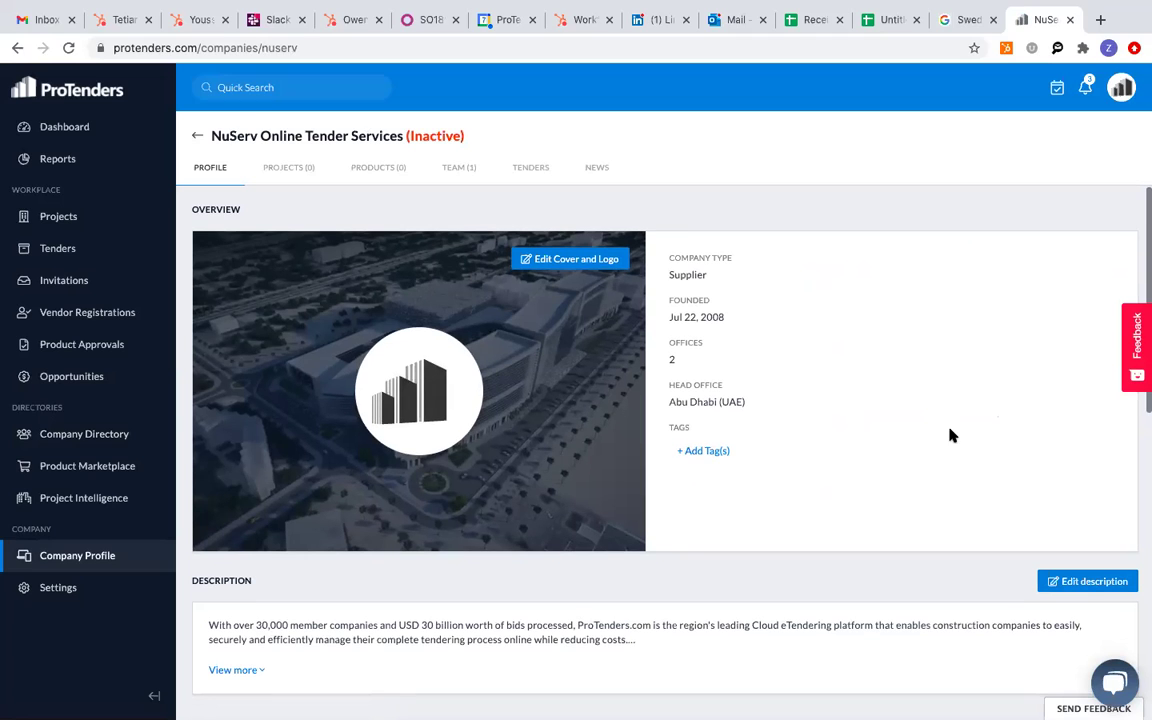
pyautogui.scroll(-1, 951, 435)
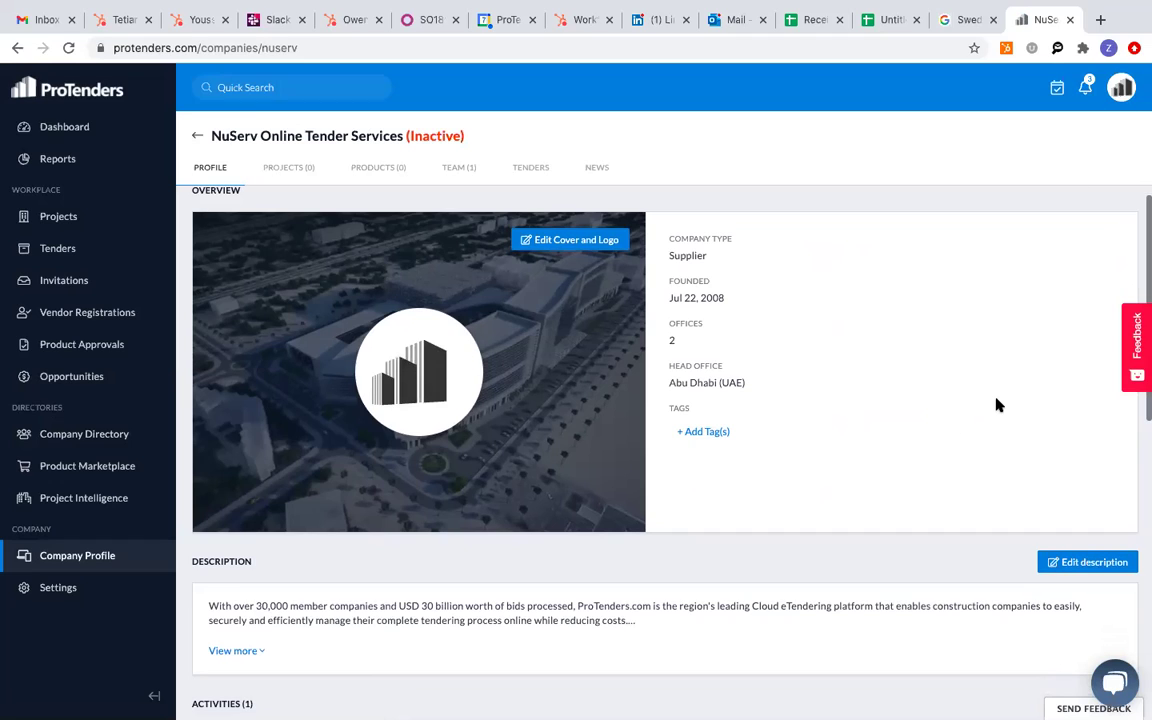
pyautogui.scroll(-1, 996, 404)
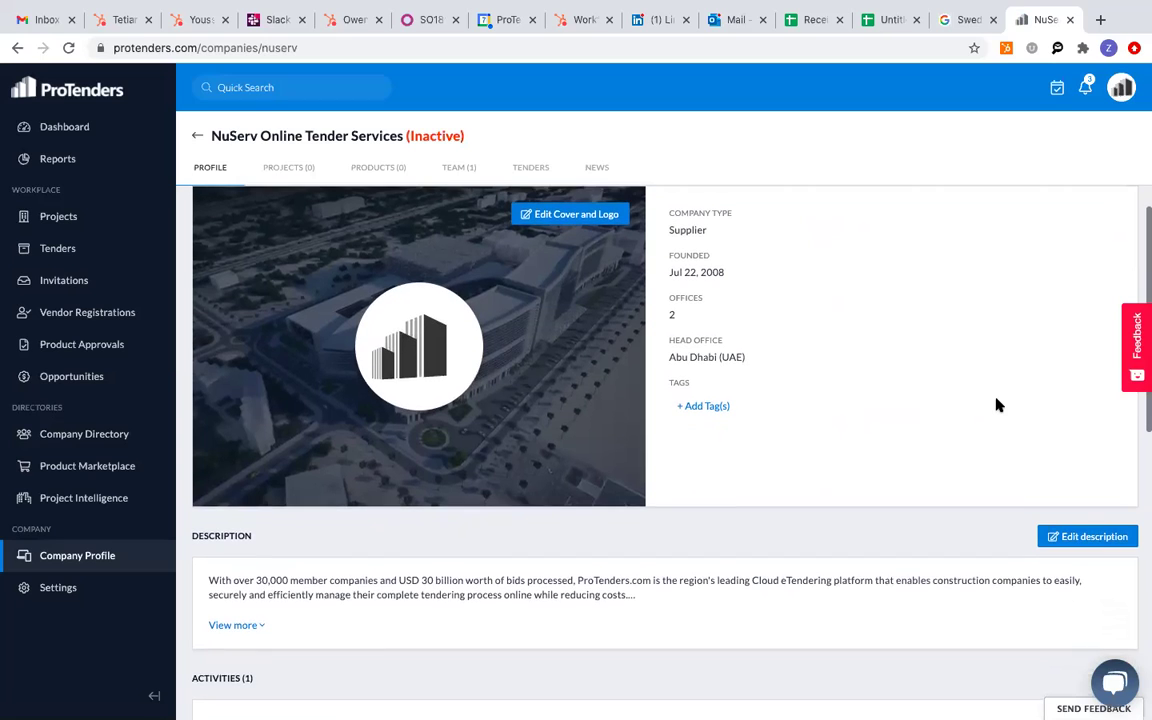
pyautogui.scroll(1, 996, 404)
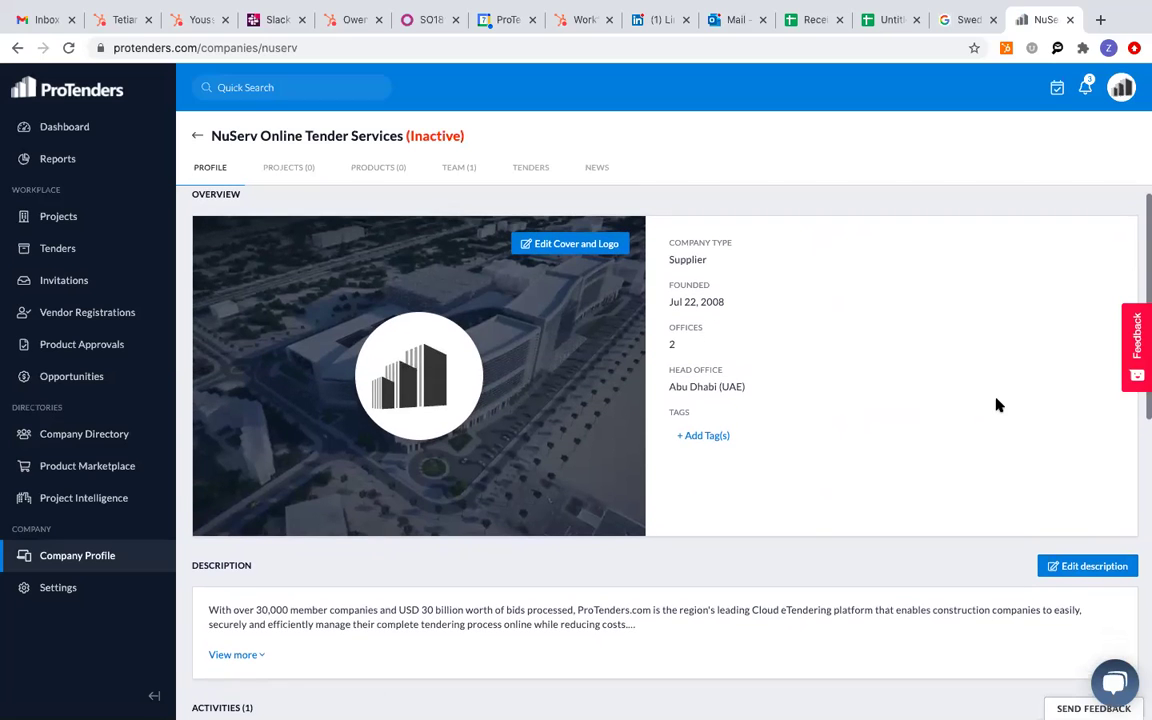
pyautogui.scroll(1, 996, 404)
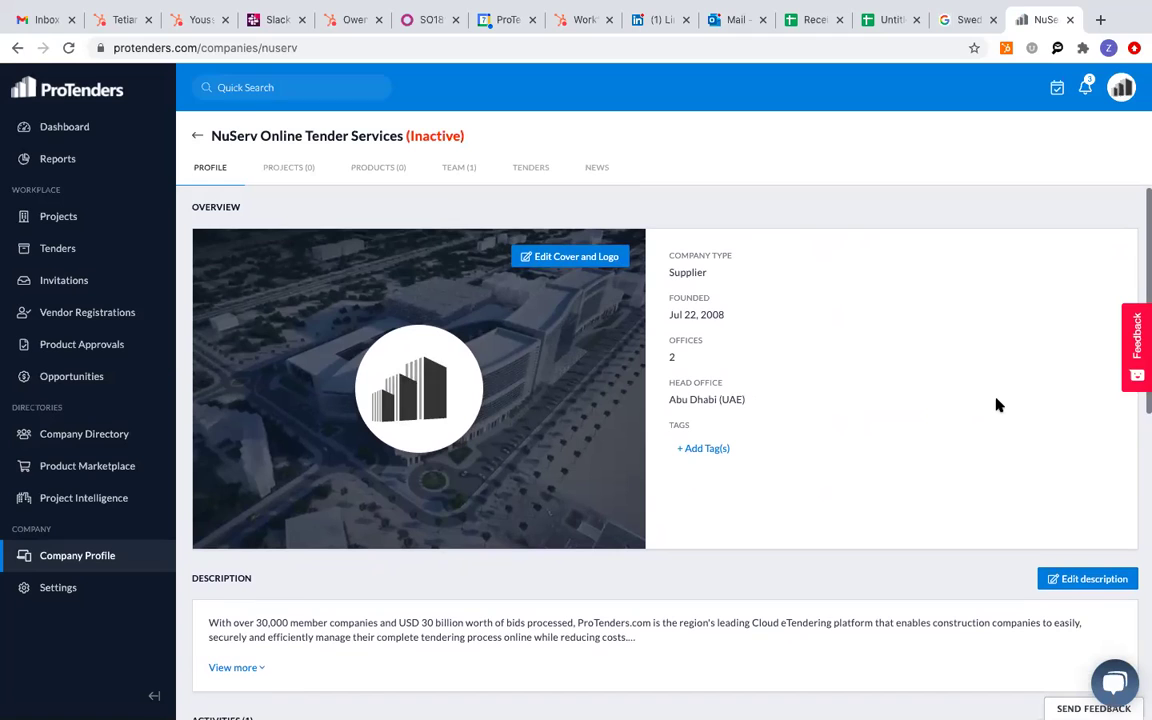
pyautogui.scroll(1, 996, 404)
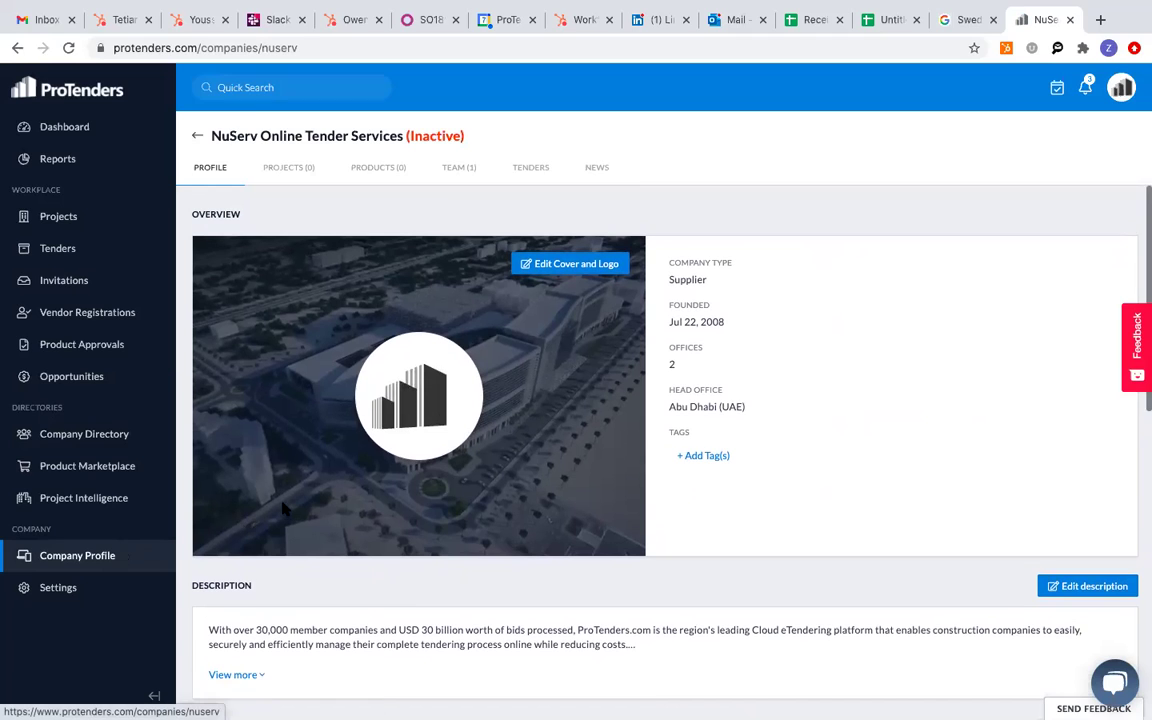
pyautogui.scroll(-4, 283, 507)
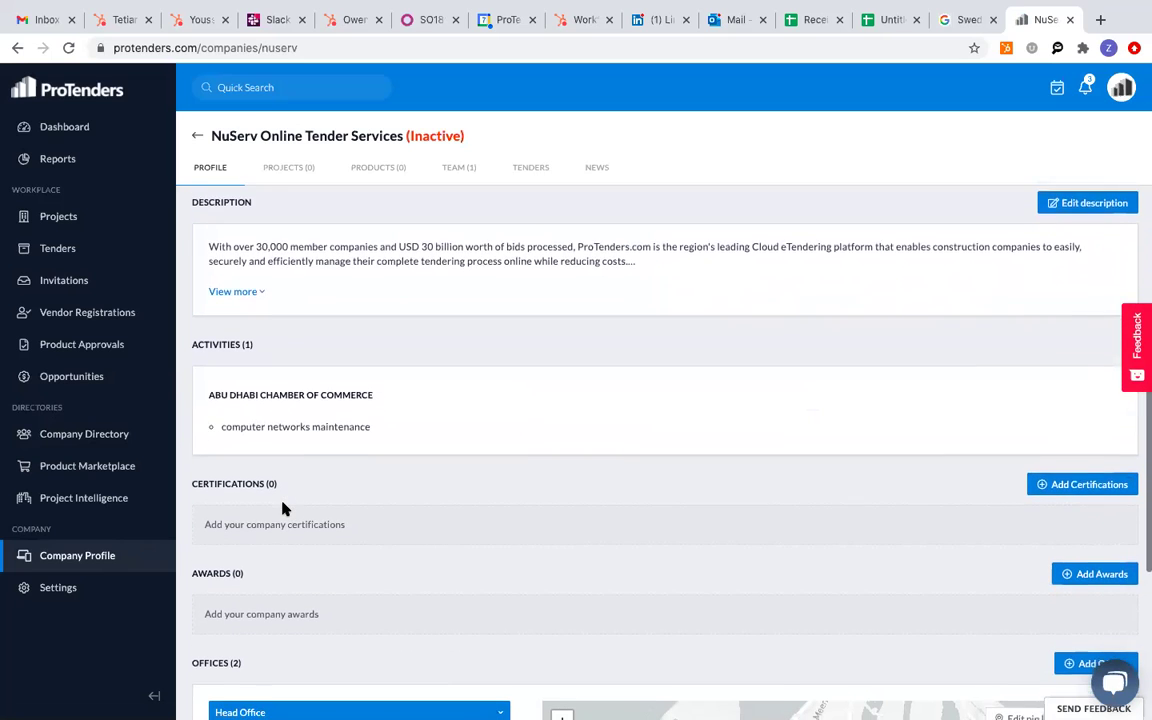
pyautogui.scroll(-1, 283, 506)
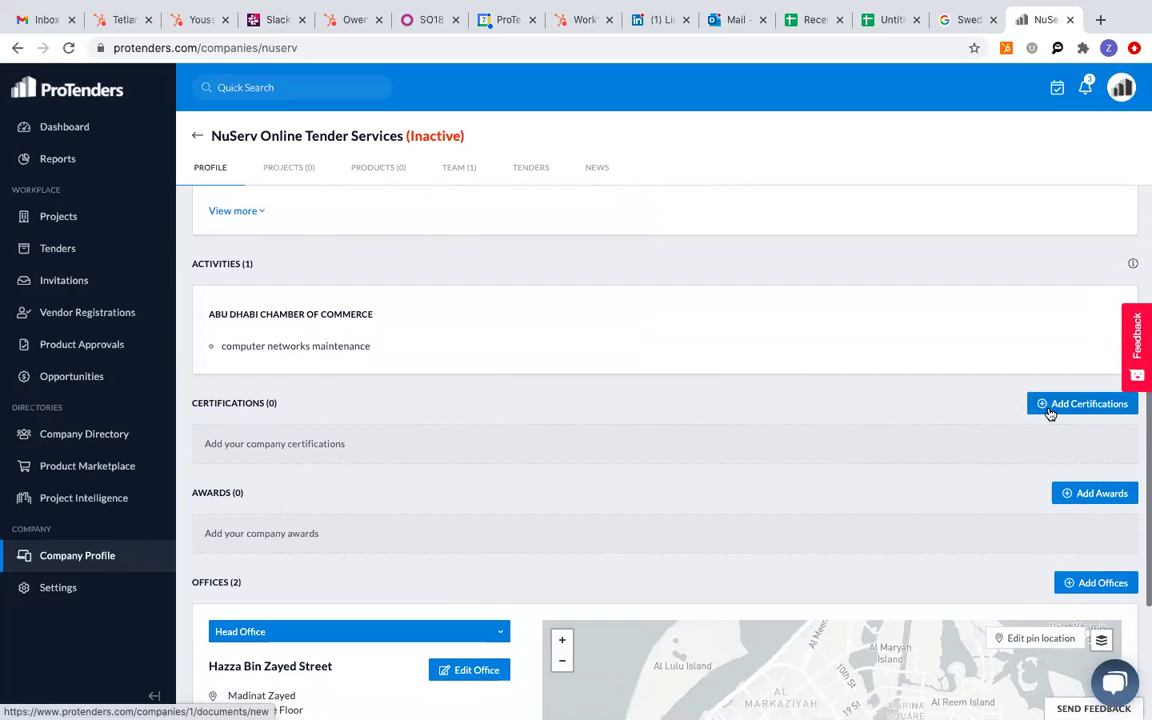
pyautogui.scroll(-1, 977, 450)
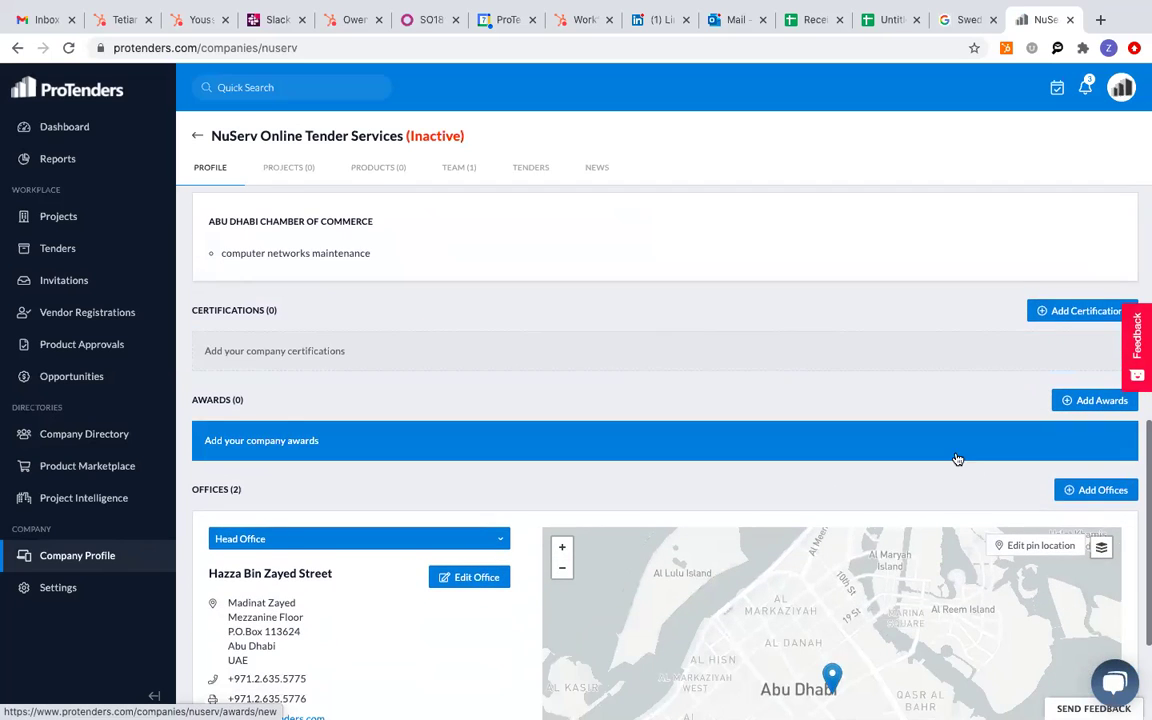
# View the head office details at the end of the company profile, then return to the profile's overview.
pyautogui.scroll(-2, 957, 460)
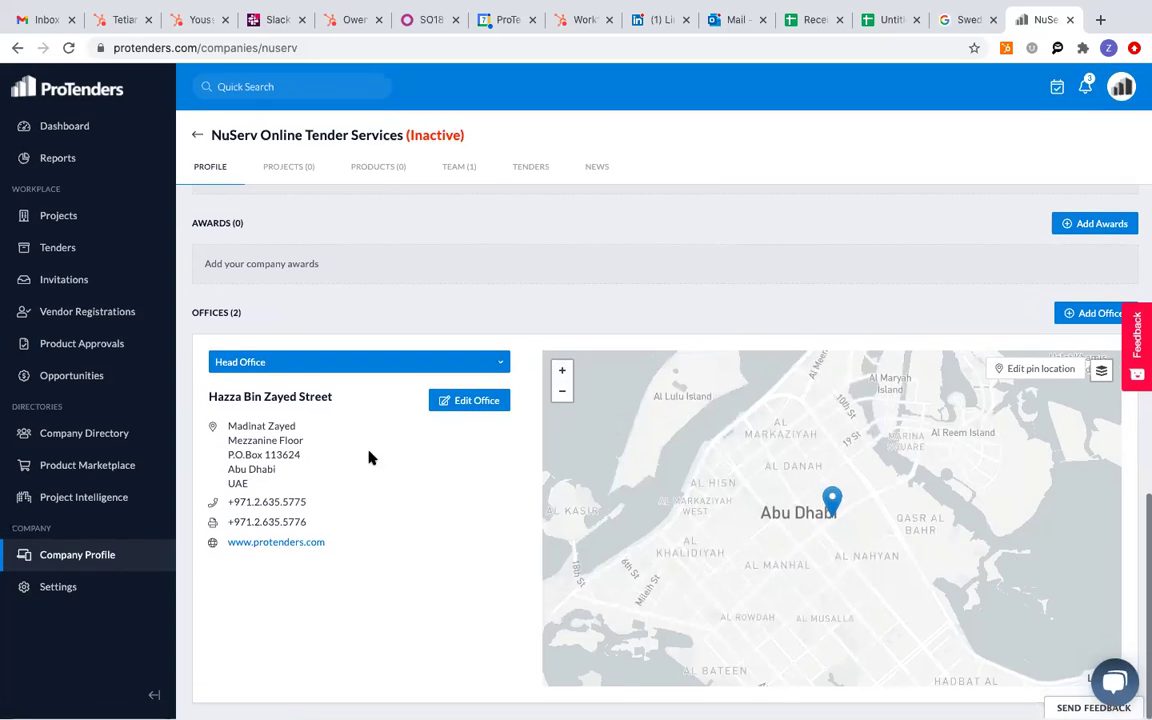
pyautogui.click(85, 562)
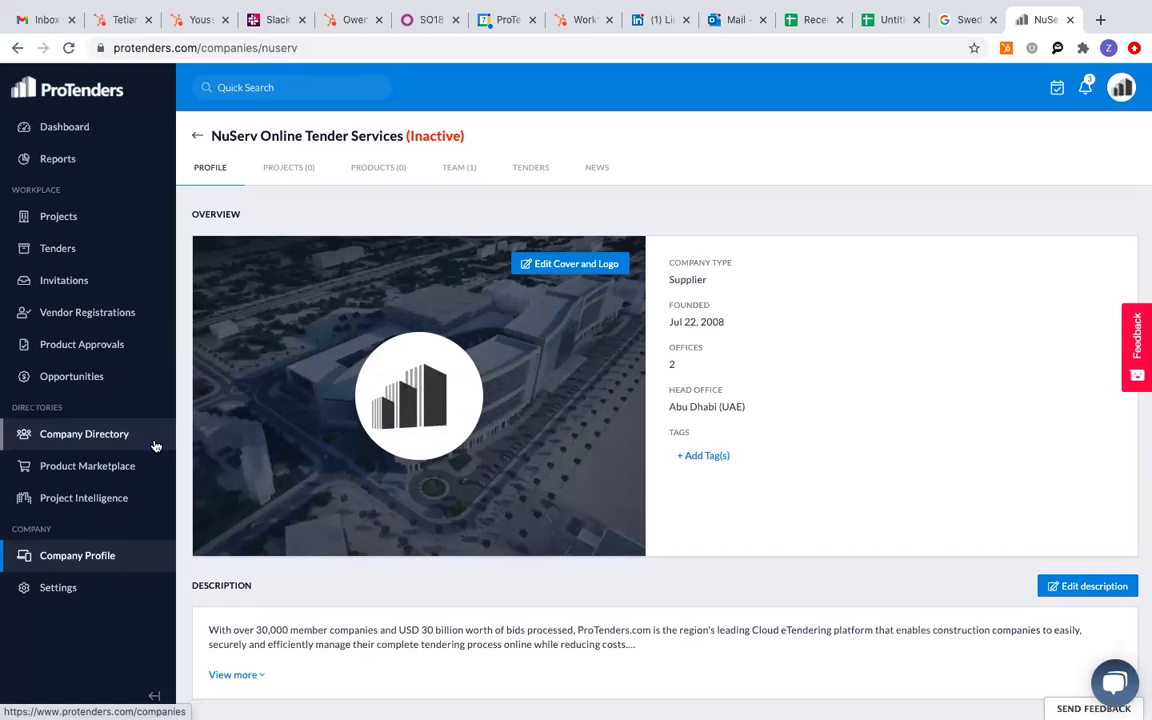
pyautogui.moveTo(584, 8)
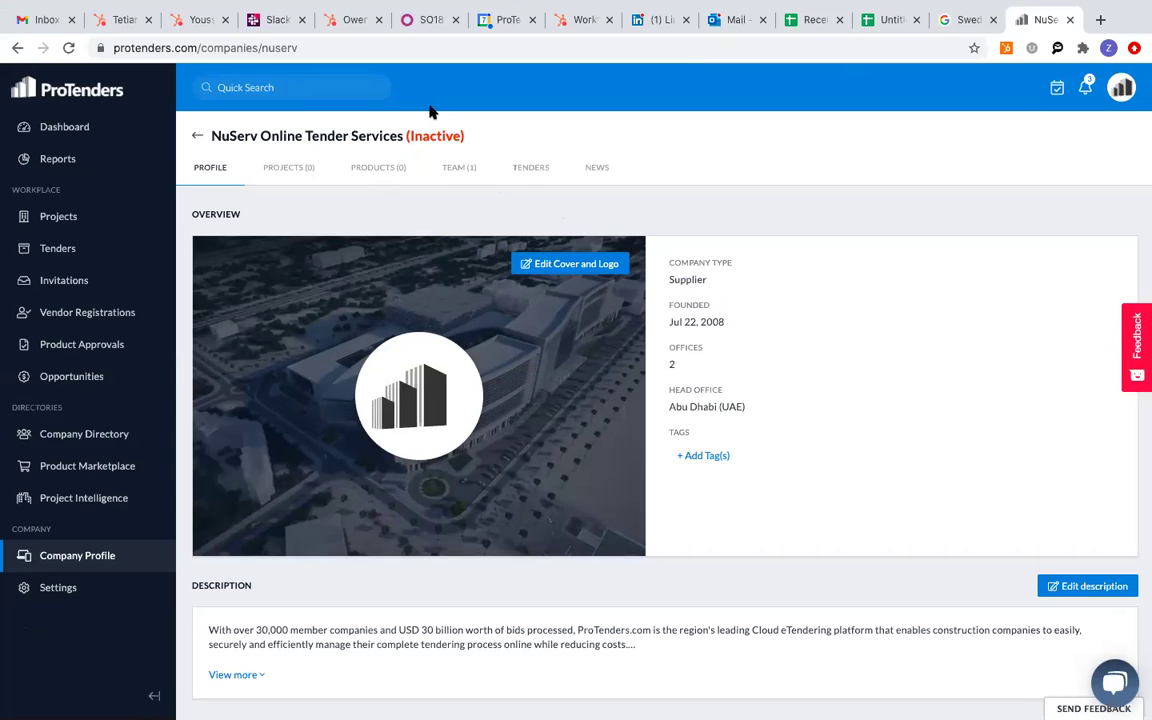
# Open the AMA Tower opportunity from the Opportunities list and view its available status options without changing the status.
pyautogui.click(72, 378)
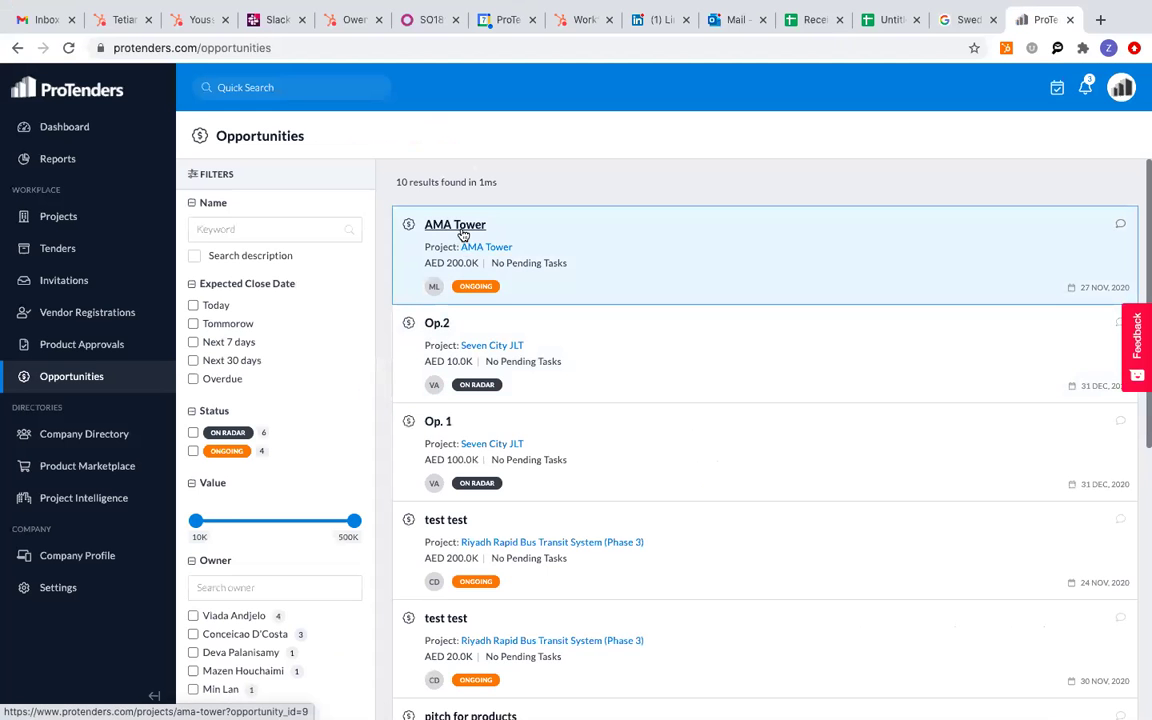
pyautogui.click(461, 229)
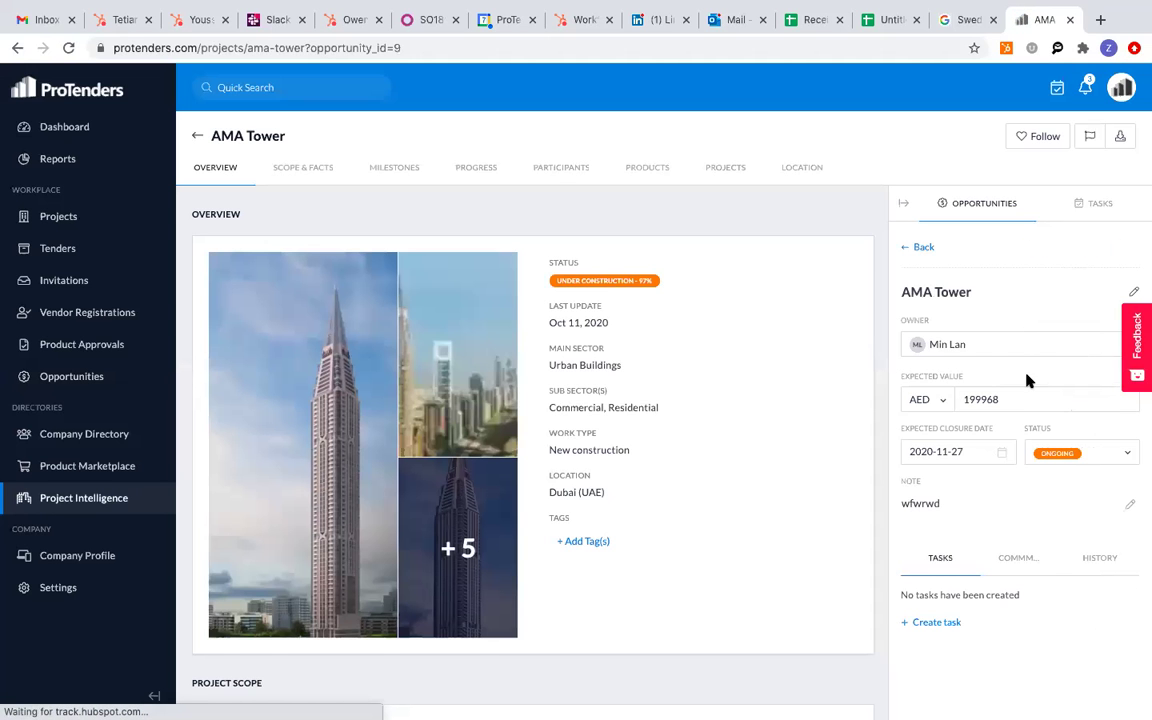
pyautogui.click(1075, 455)
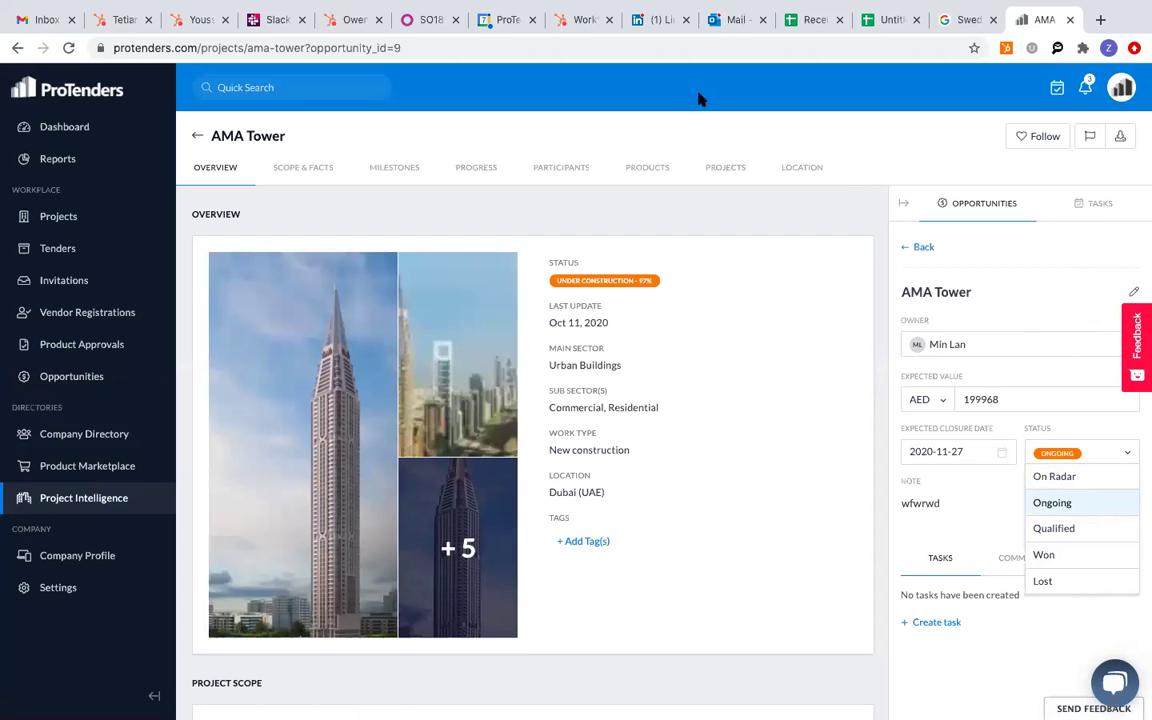
pyautogui.moveTo(673, 8)
pyautogui.moveTo(12, 407); pyautogui.dragTo(62, 408)
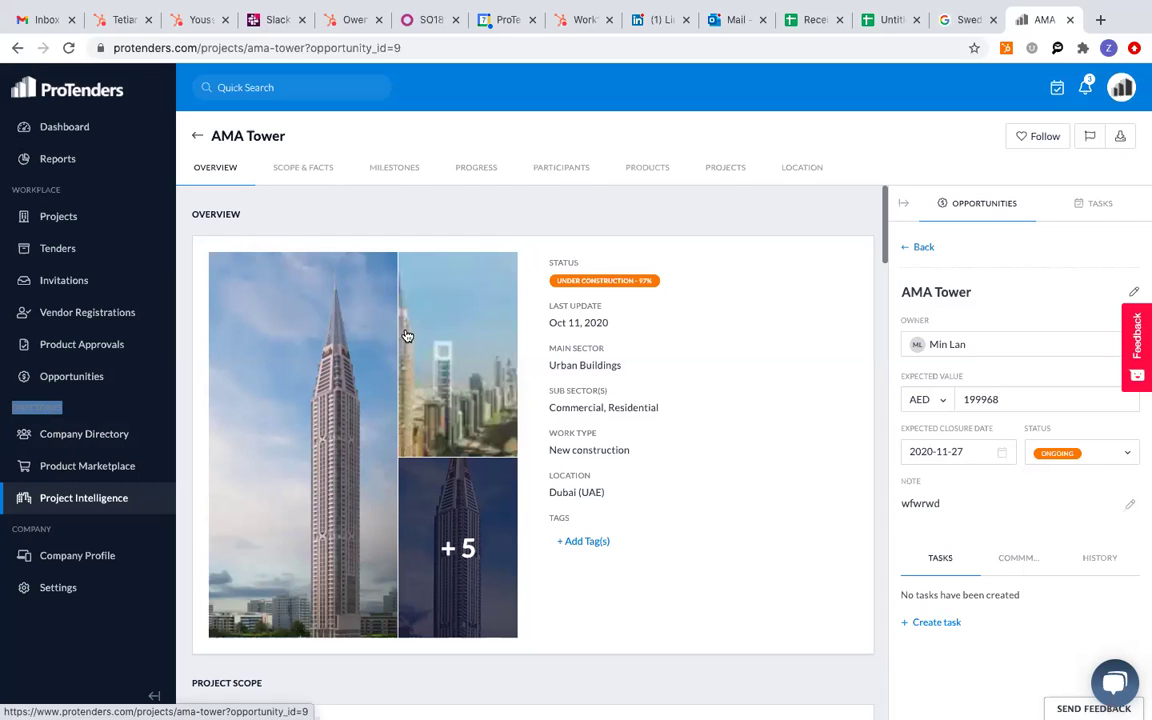